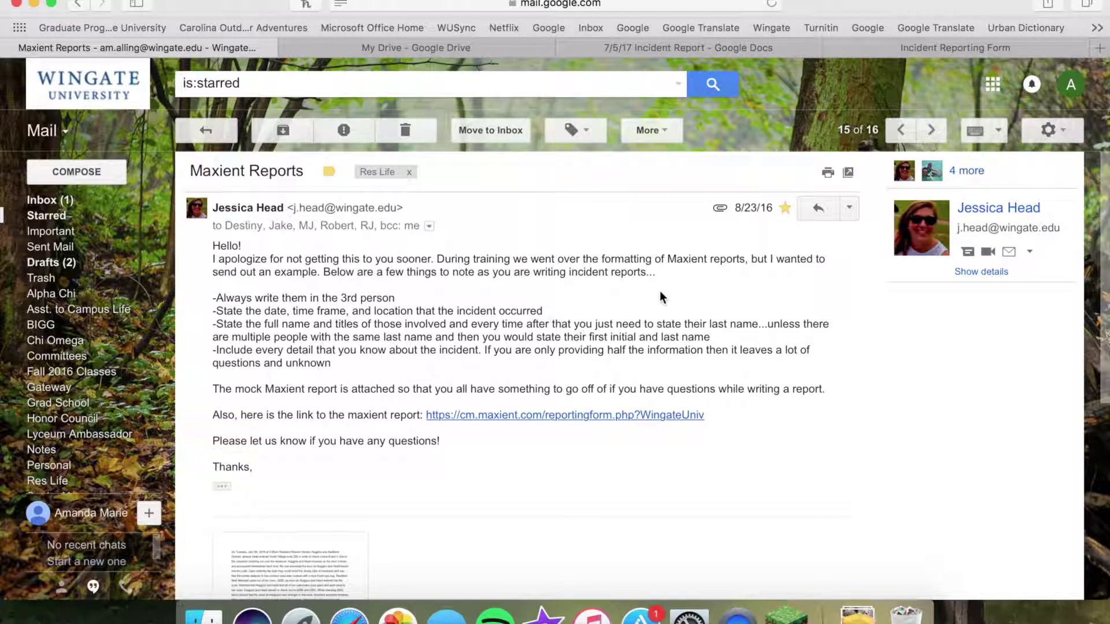
# Follow the Maxient reporting-form link in the Maxient Reports email and switch to the new form tab
pyautogui.click(635, 415)
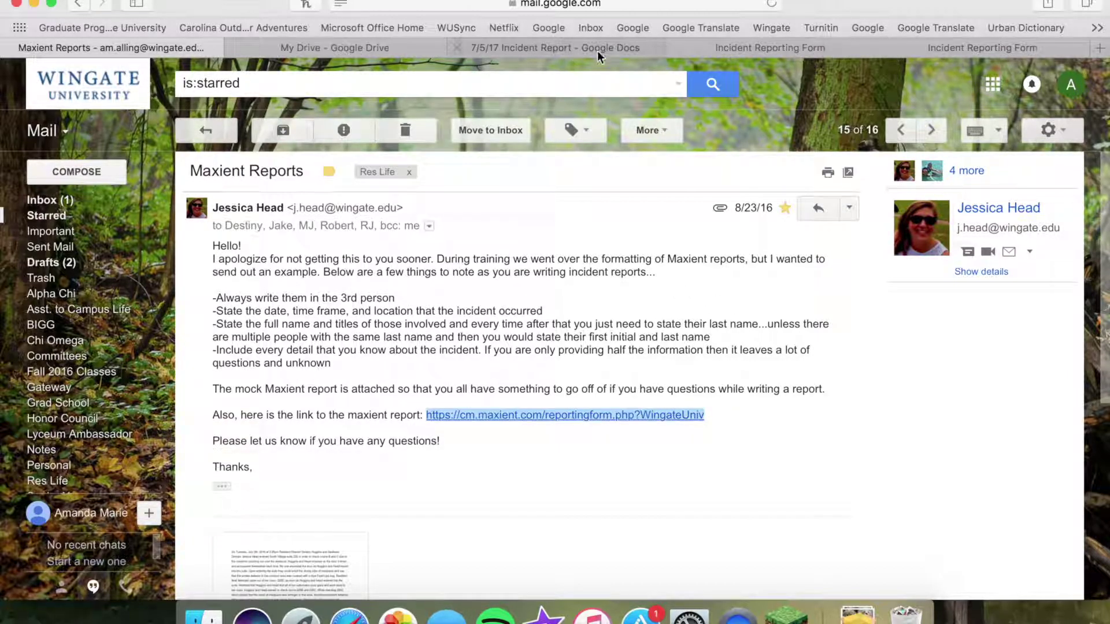
pyautogui.click(898, 50)
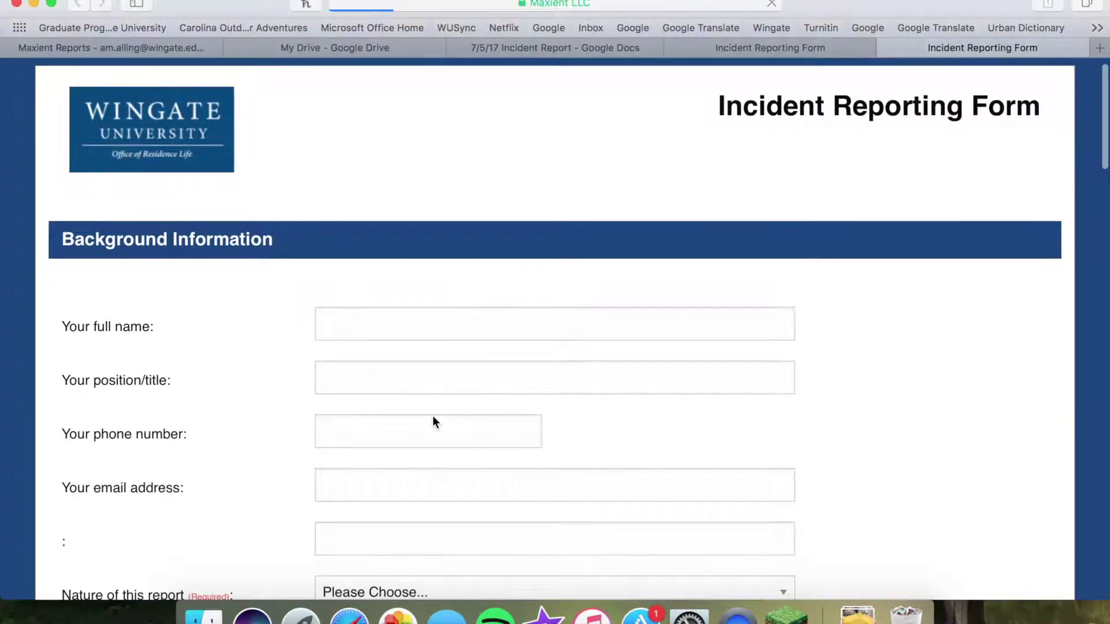
# Look over the Background Information fields, from full name down to the unlabeled entry below e-mail
pyautogui.click(382, 302)
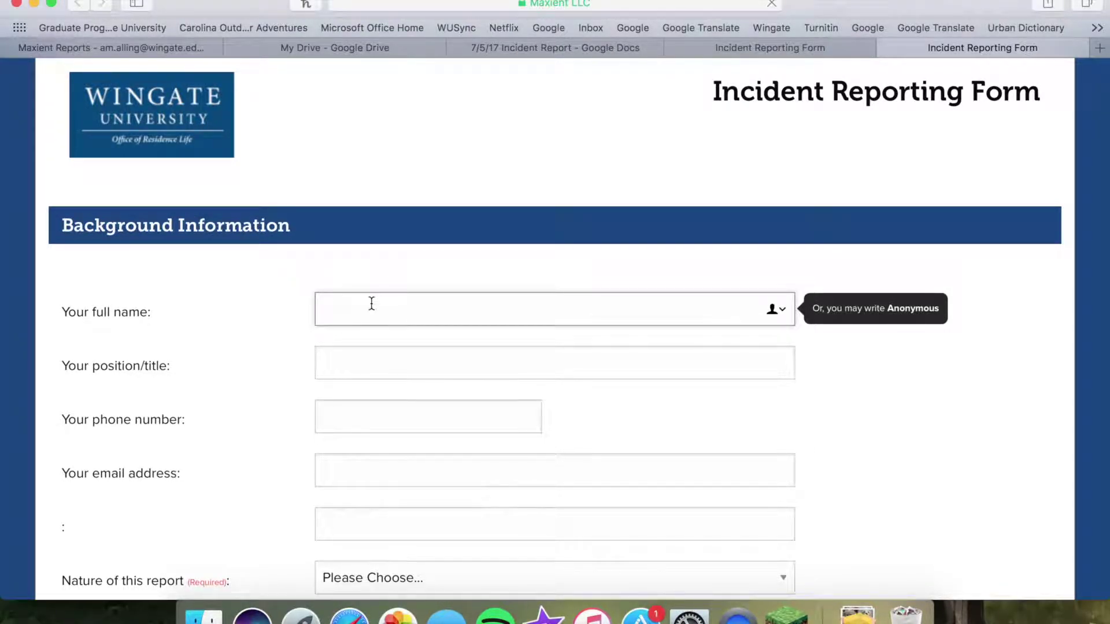
pyautogui.scroll(-1, 237, 364)
pyautogui.click(354, 350)
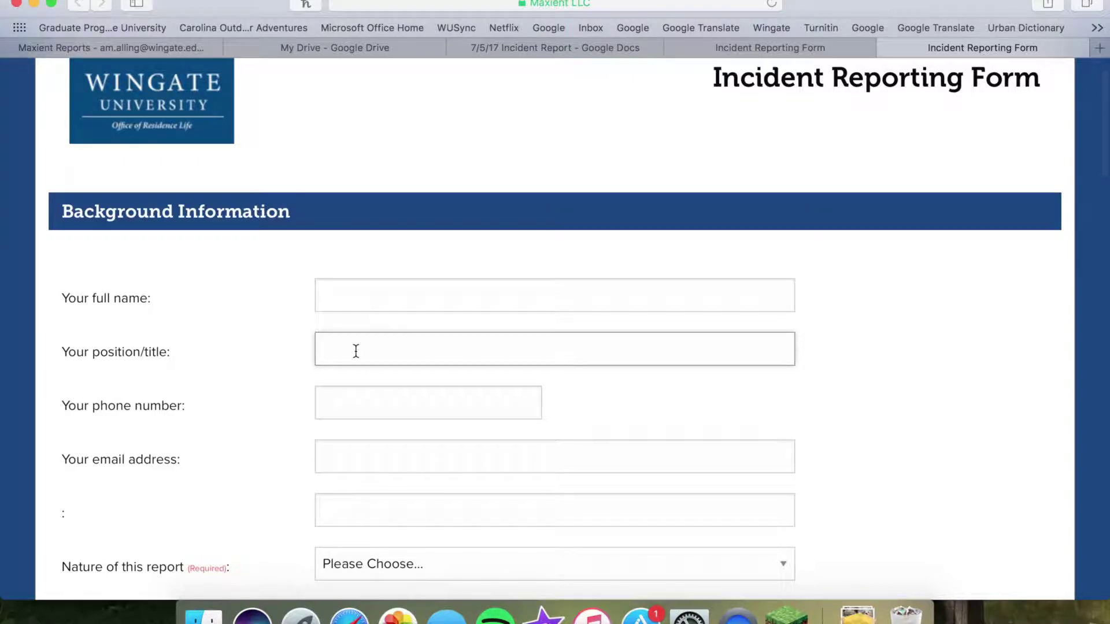
pyautogui.click(346, 406)
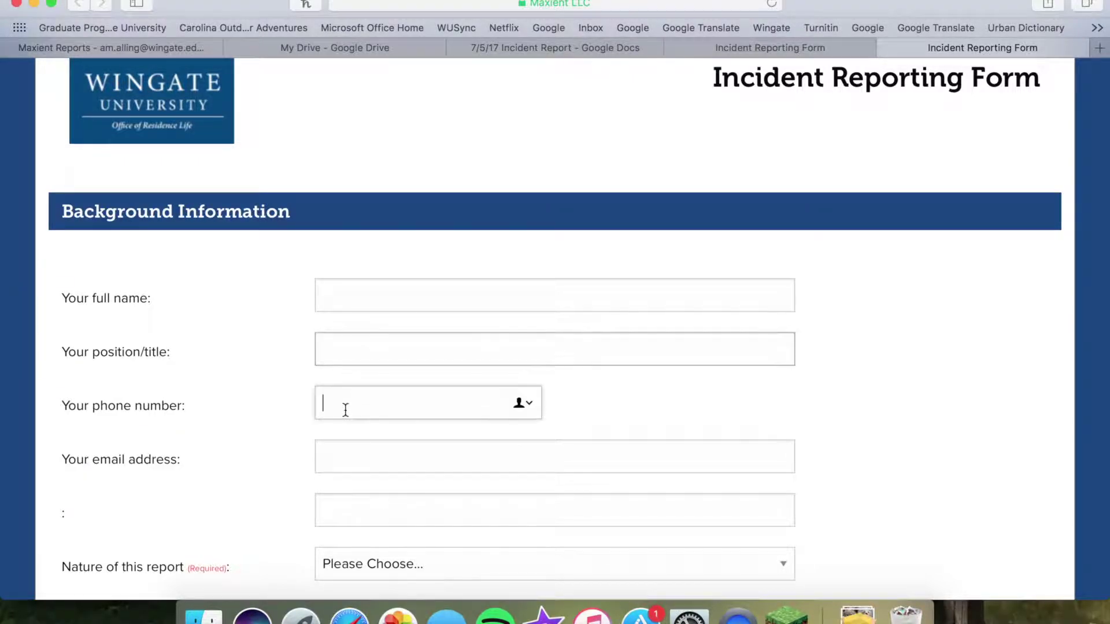
pyautogui.click(358, 456)
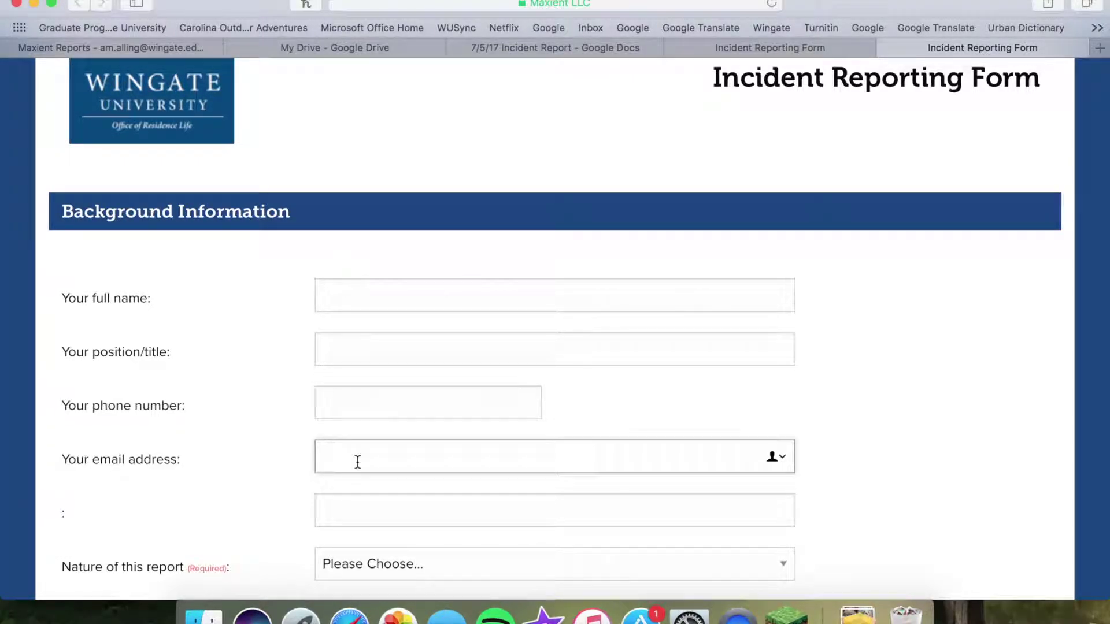
pyautogui.click(345, 506)
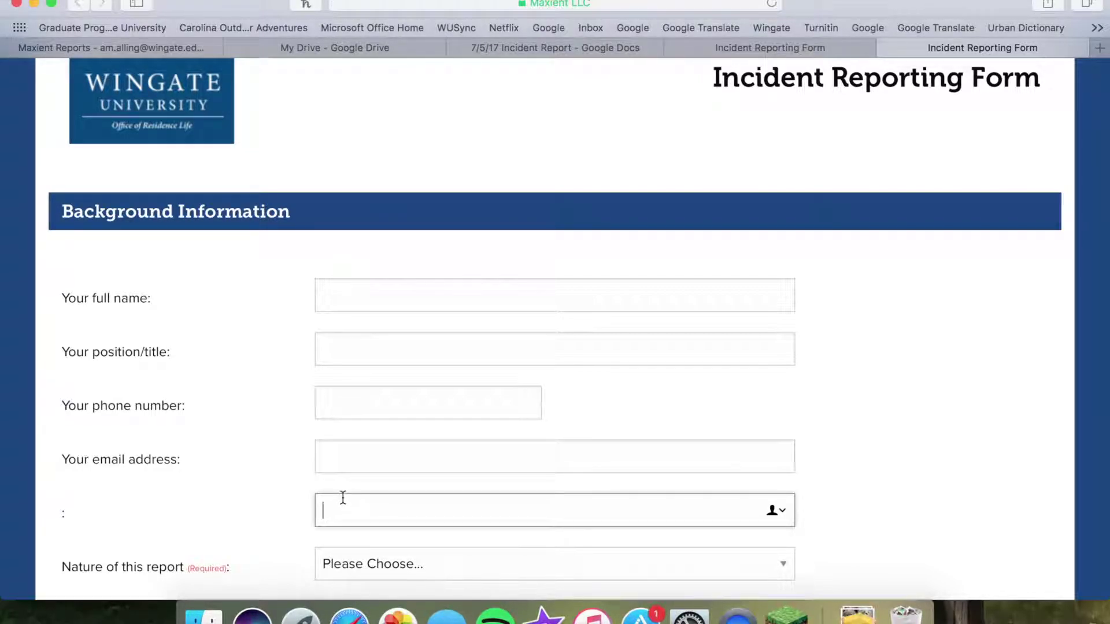
# Enter the reporter's full name and the position 'RA in South Village Building 3'
pyautogui.click(362, 295)
pyautogui.press('Tab')
pyautogui.write('RA in South Village Building 3')
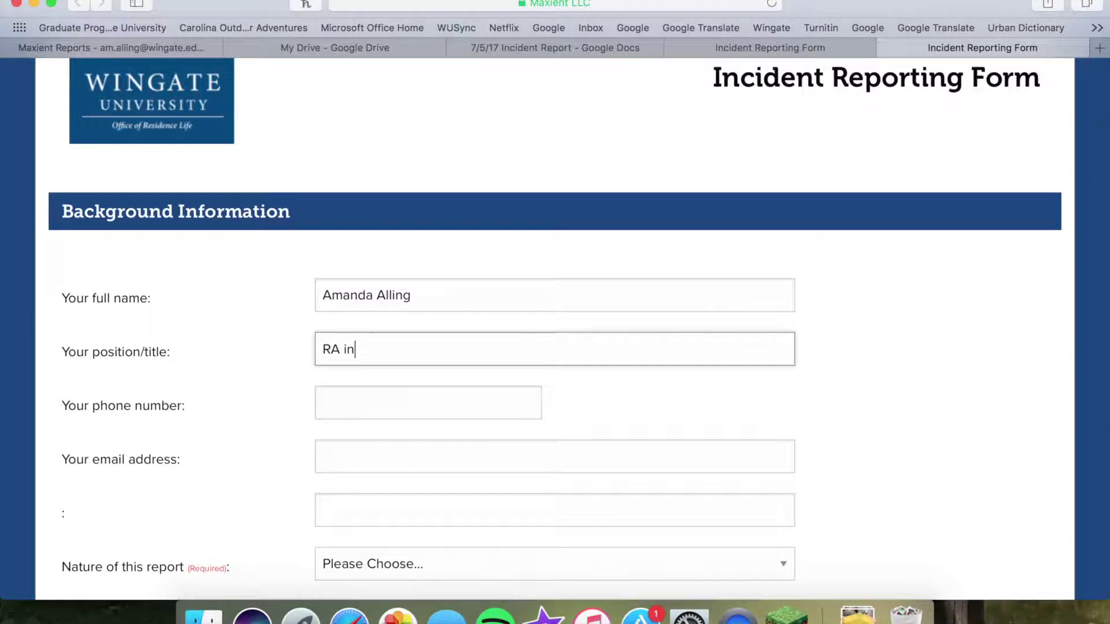
# Fill in the reporter's phone number, e-mail address and a second e-mail address
pyautogui.press('Tab')
pyautogui.press('Tab')
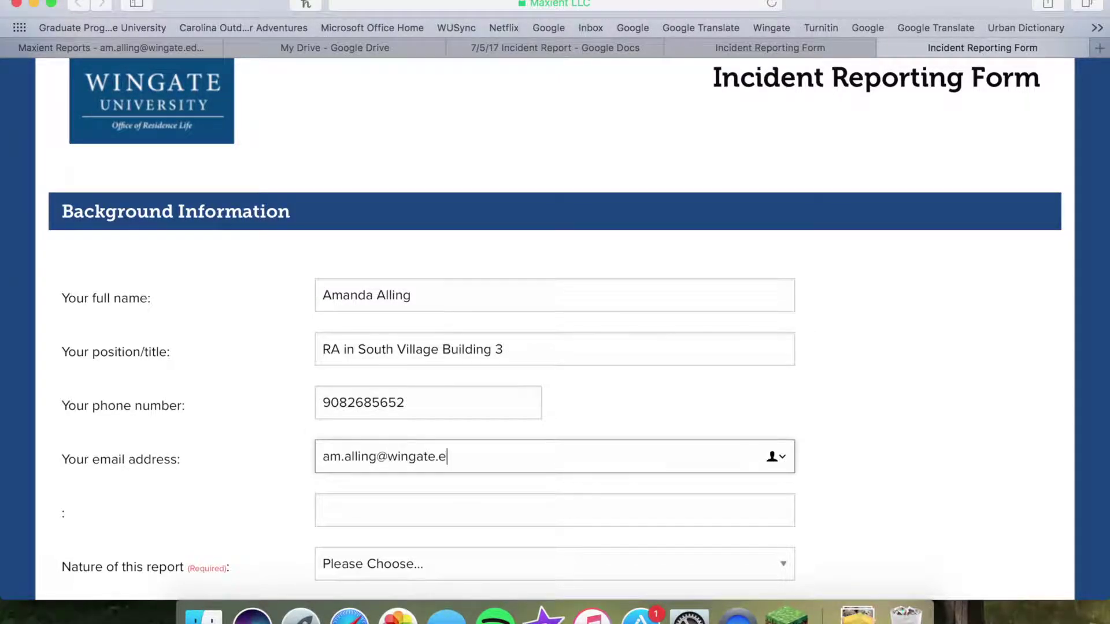
pyautogui.press('Tab')
pyautogui.scroll(-2, 360, 378)
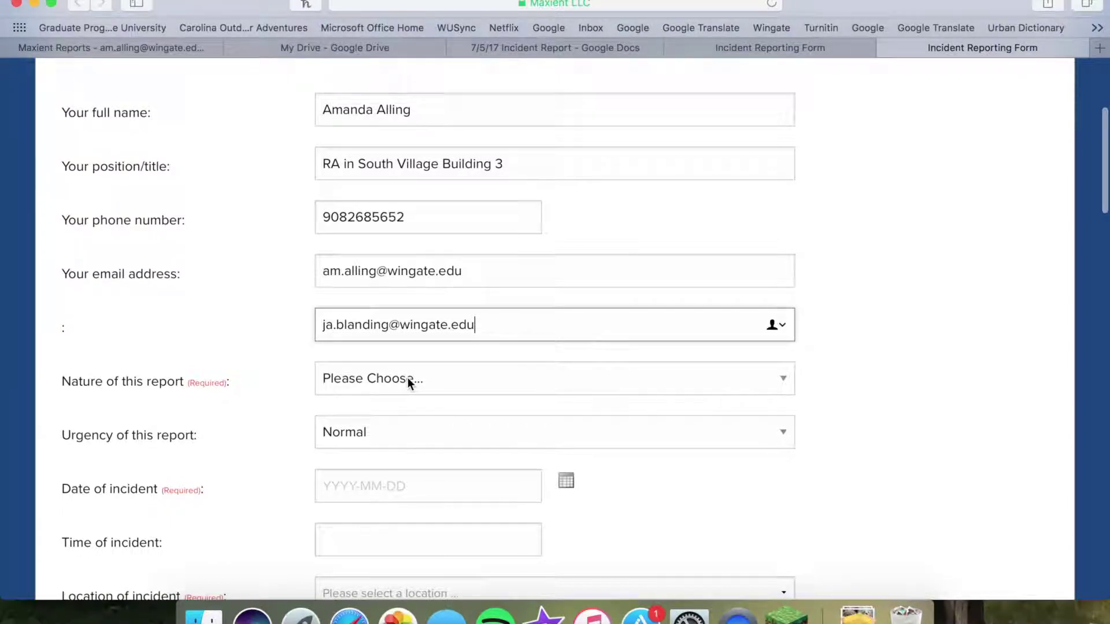
pyautogui.scroll(-1, 408, 377)
# Open the Nature of this report dropdown to show its options
pyautogui.click(405, 363)
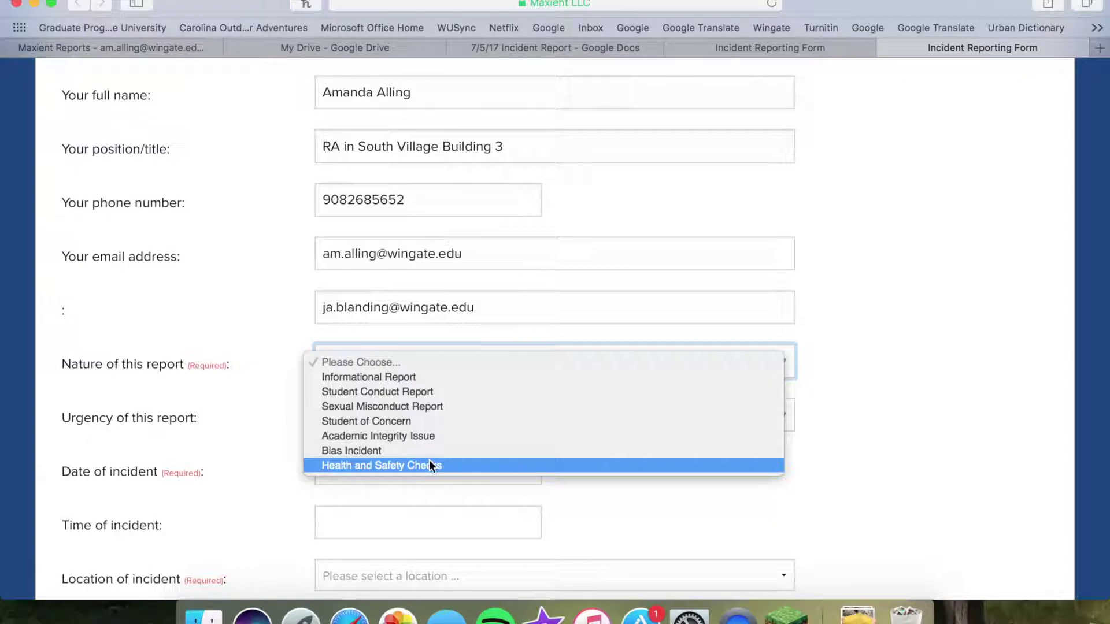
pyautogui.press('Escape')
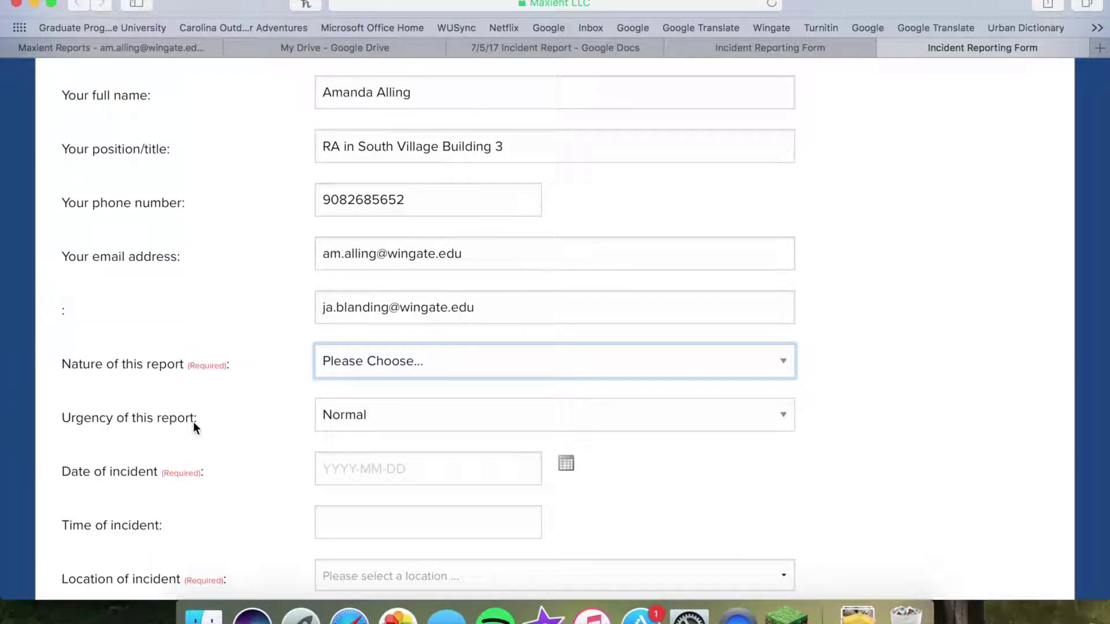
pyautogui.click(337, 415)
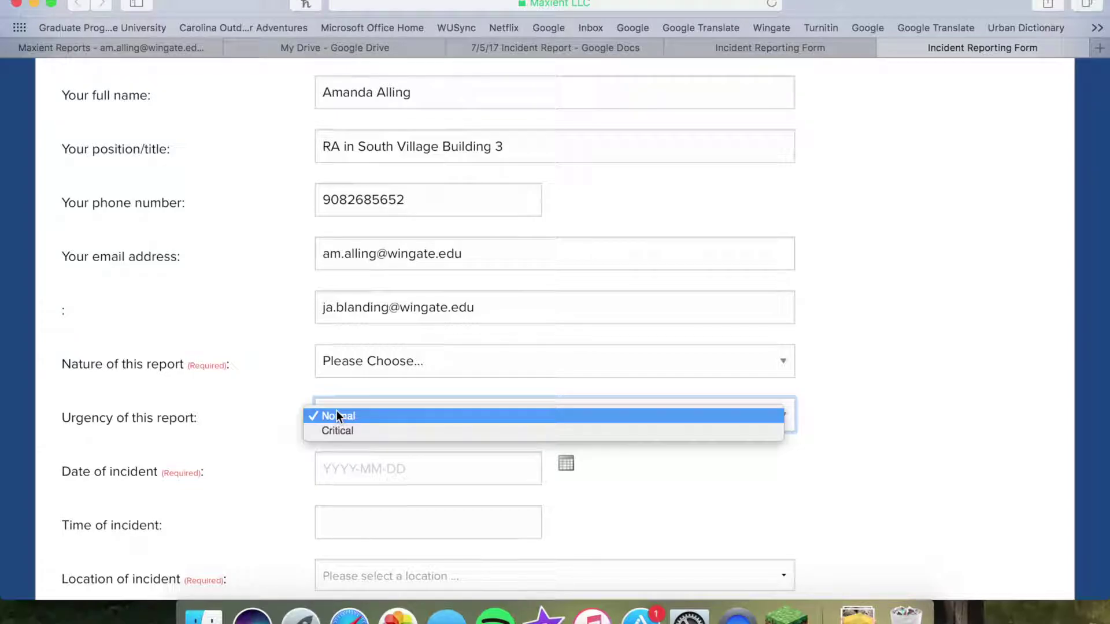
pyautogui.click(337, 416)
pyautogui.scroll(-3, 137, 302)
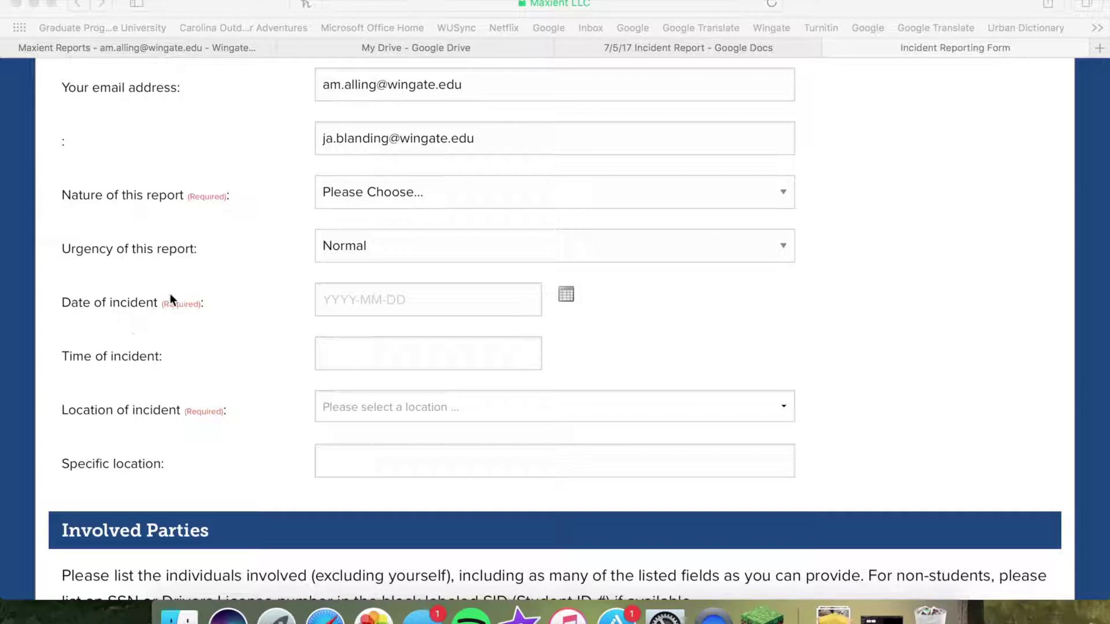
pyautogui.scroll(-2, 415, 422)
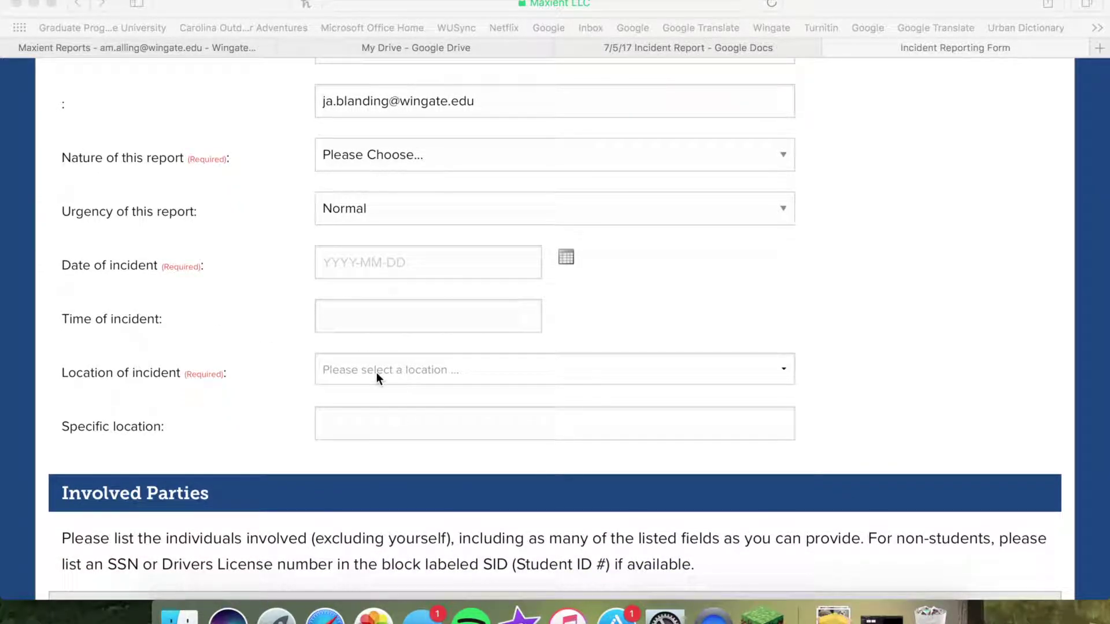
pyautogui.click(737, 374)
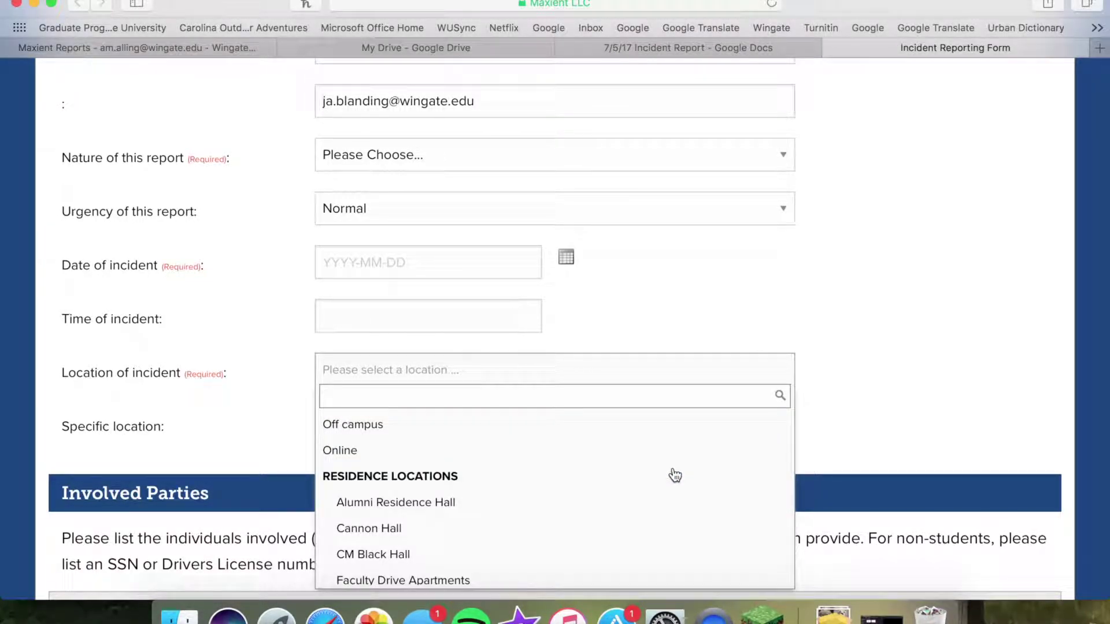
pyautogui.scroll(-1, 531, 492)
pyautogui.scroll(-3, 497, 474)
pyautogui.scroll(-4, 441, 559)
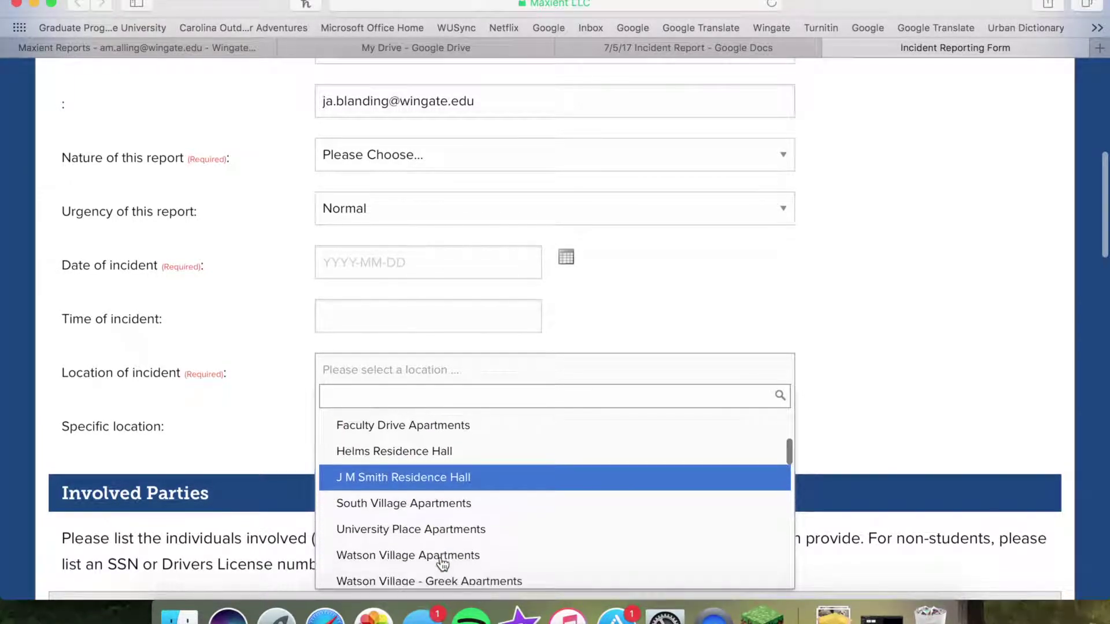
pyautogui.scroll(-10, 443, 561)
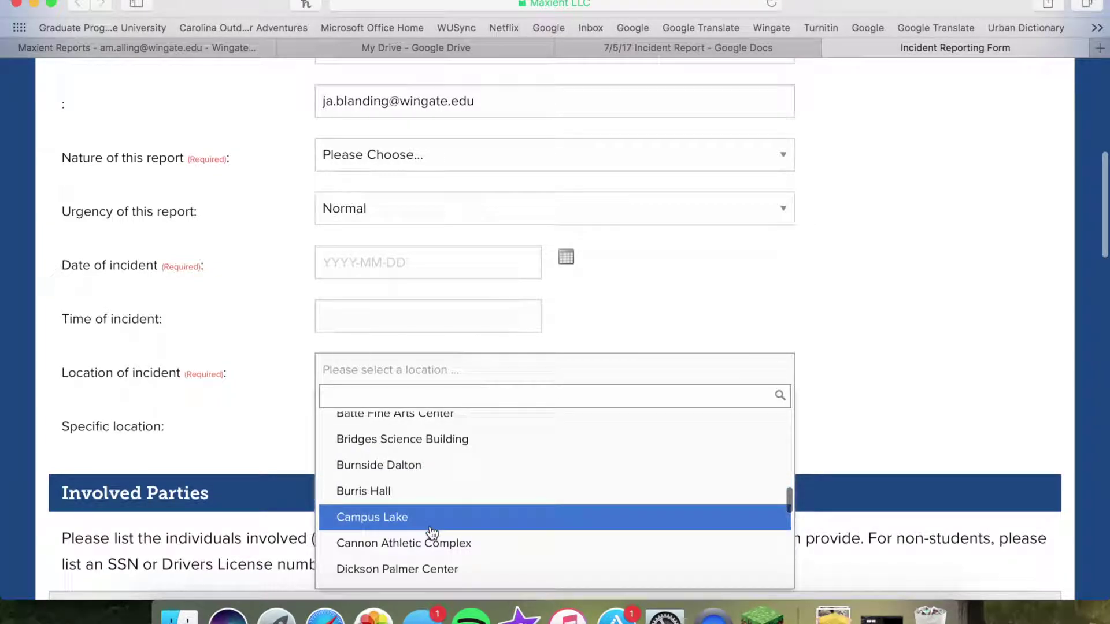
pyautogui.scroll(-3, 433, 537)
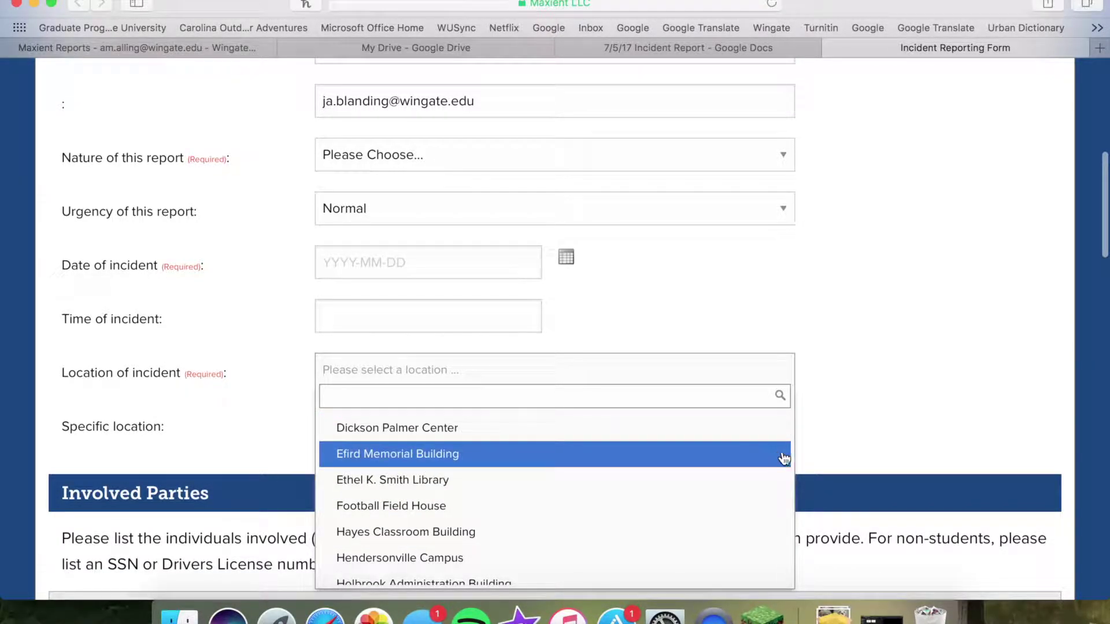
pyautogui.click(883, 399)
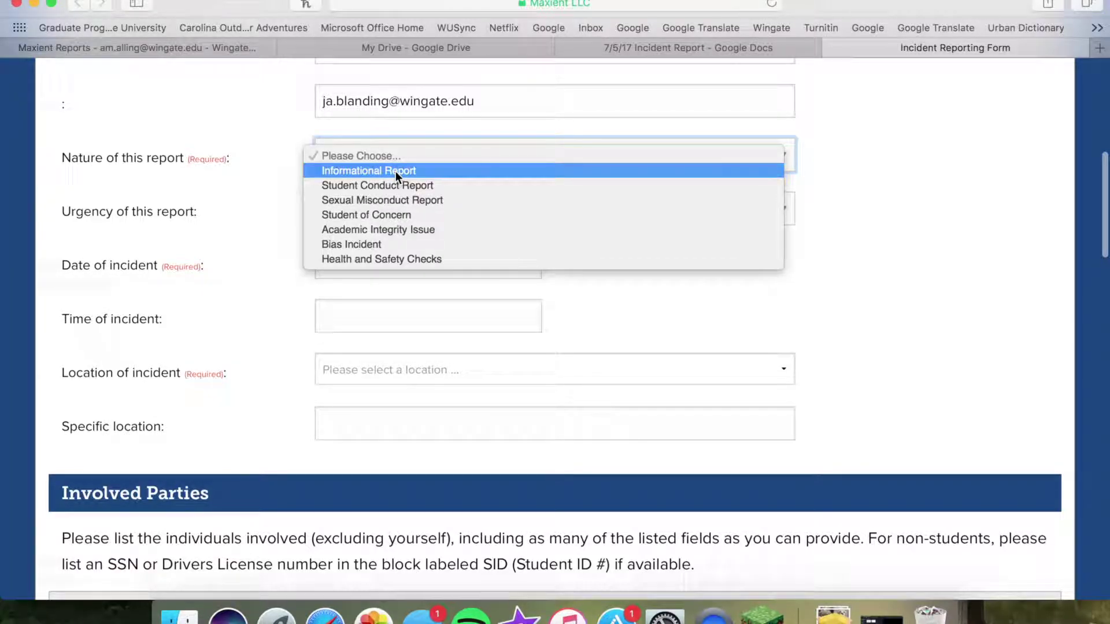
# Set an Informational Report, Normal urgency, on 2017-07-05 at 2:25pm
pyautogui.click(395, 170)
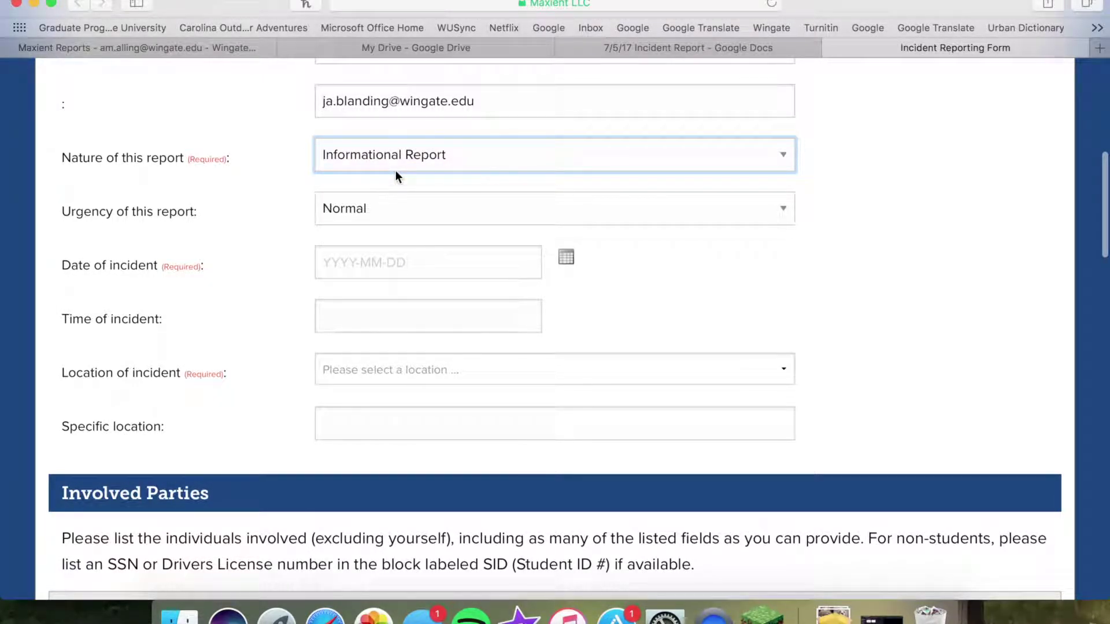
pyautogui.click(343, 209)
pyautogui.click(355, 208)
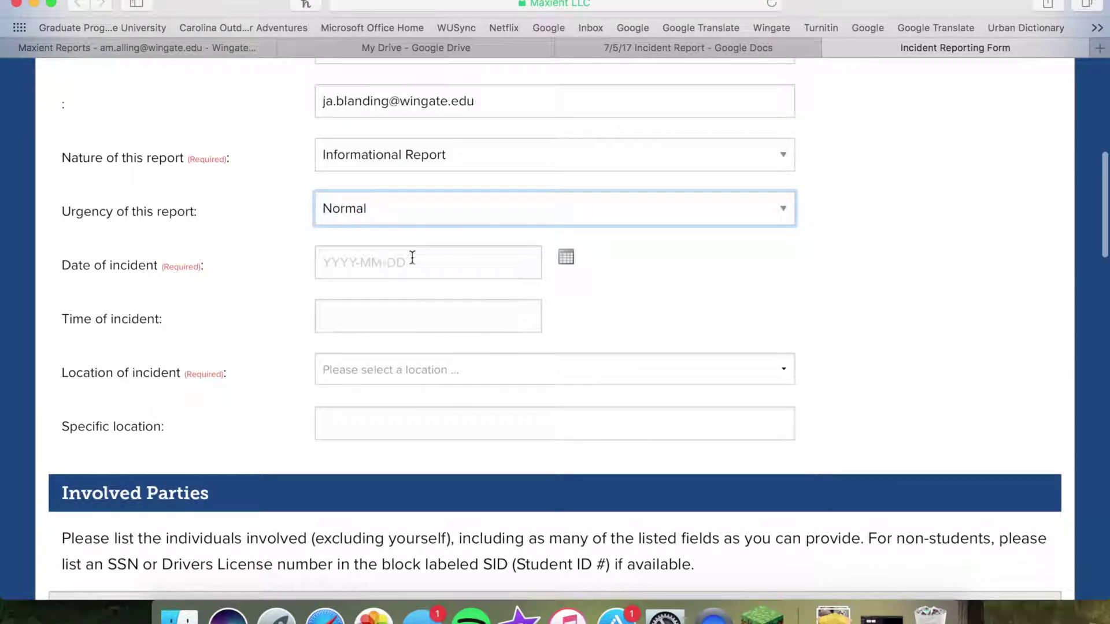
pyautogui.click(569, 261)
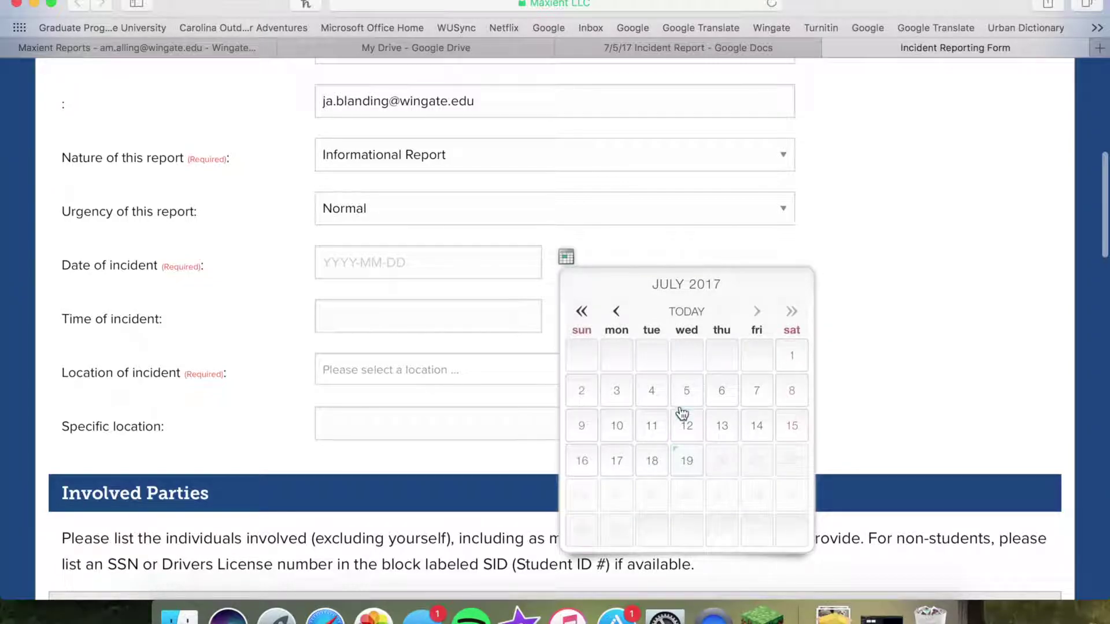
pyautogui.click(685, 403)
pyautogui.click(495, 317)
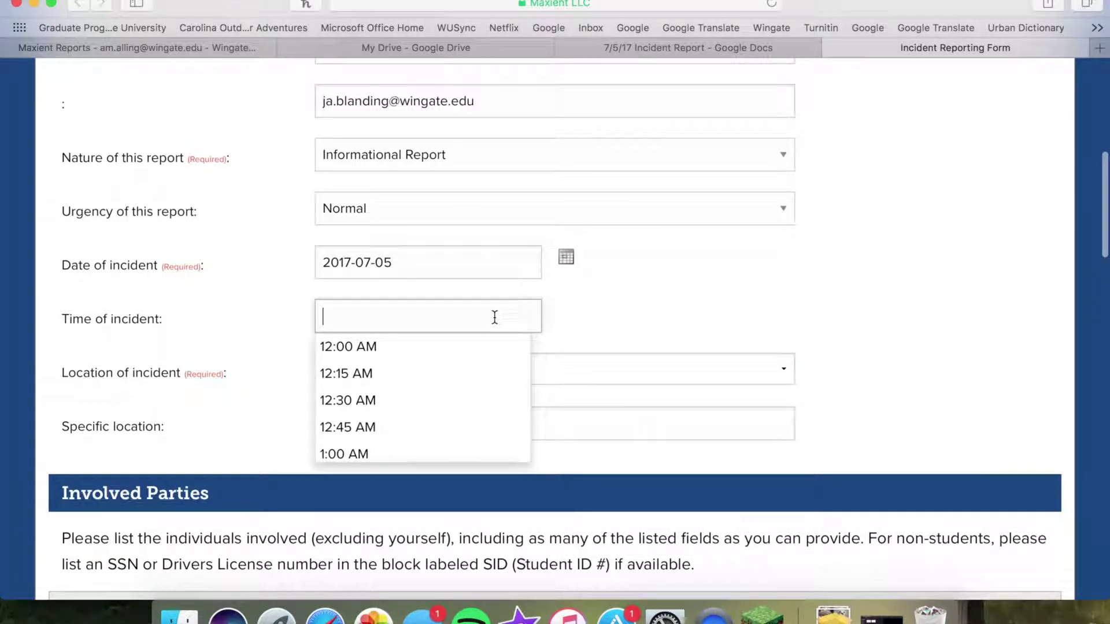
pyautogui.write('2:25pm')
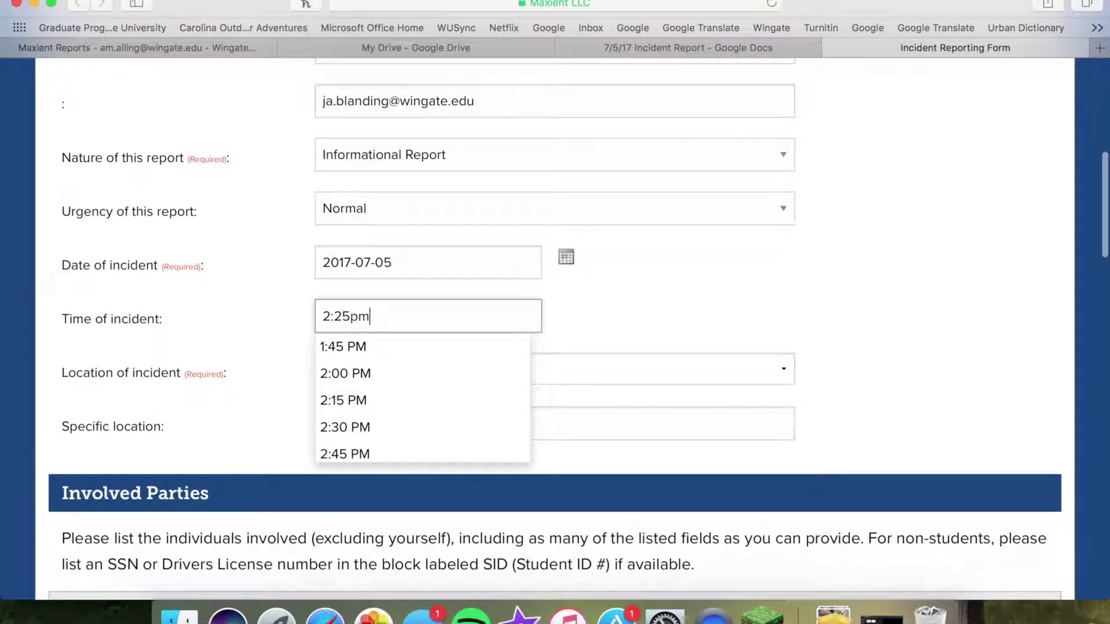
# Set the location to South Village Apartments with specific location 222D
pyautogui.click(473, 377)
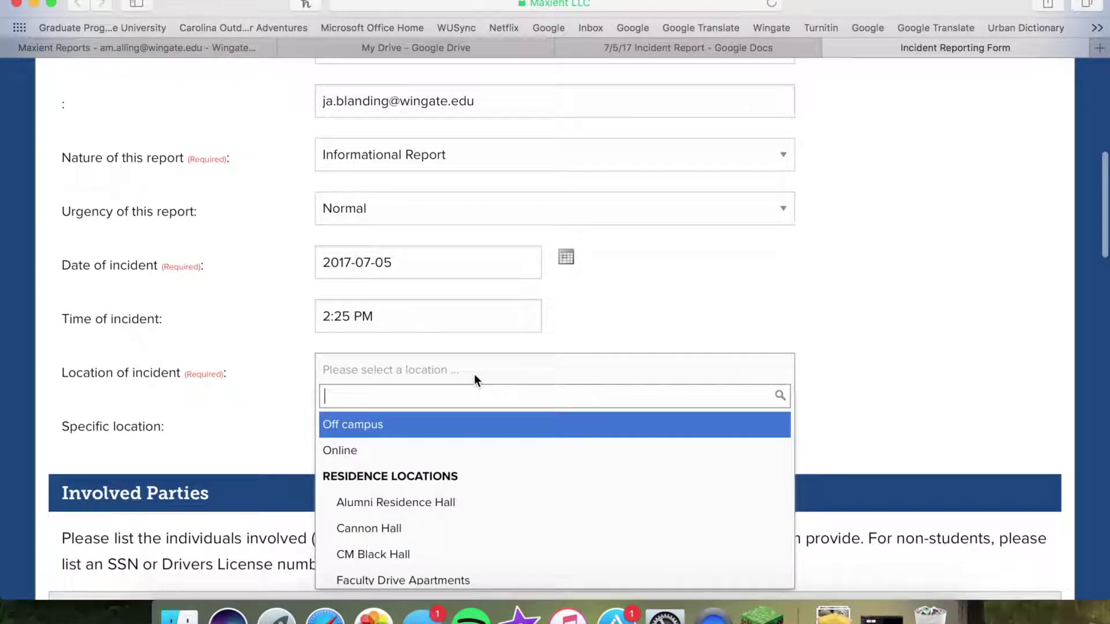
pyautogui.scroll(-5, 475, 487)
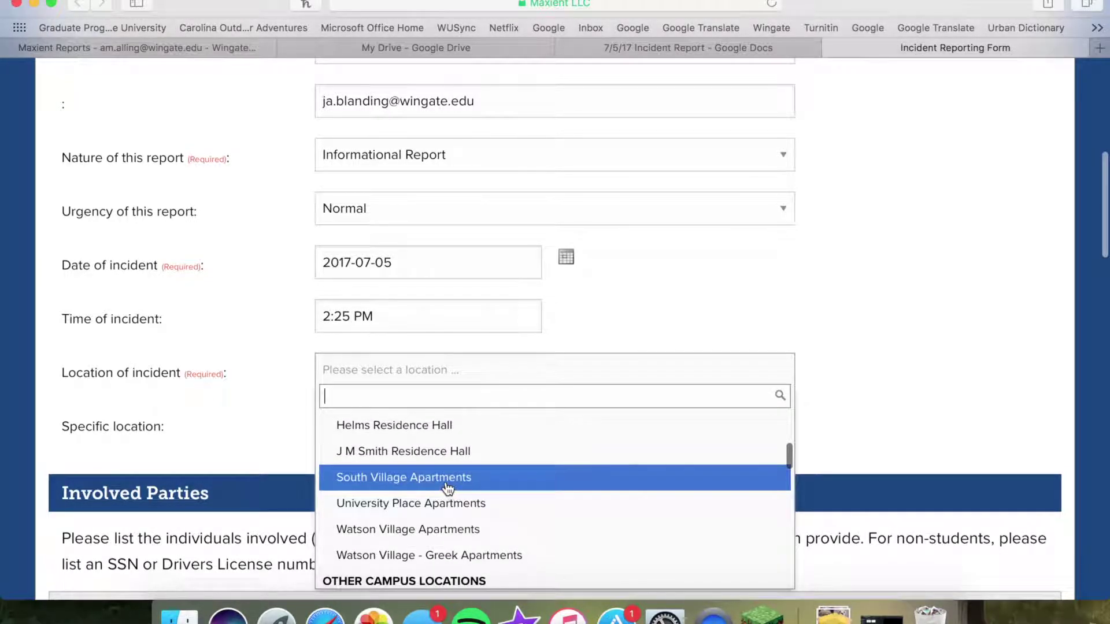
pyautogui.click(470, 486)
pyautogui.click(445, 431)
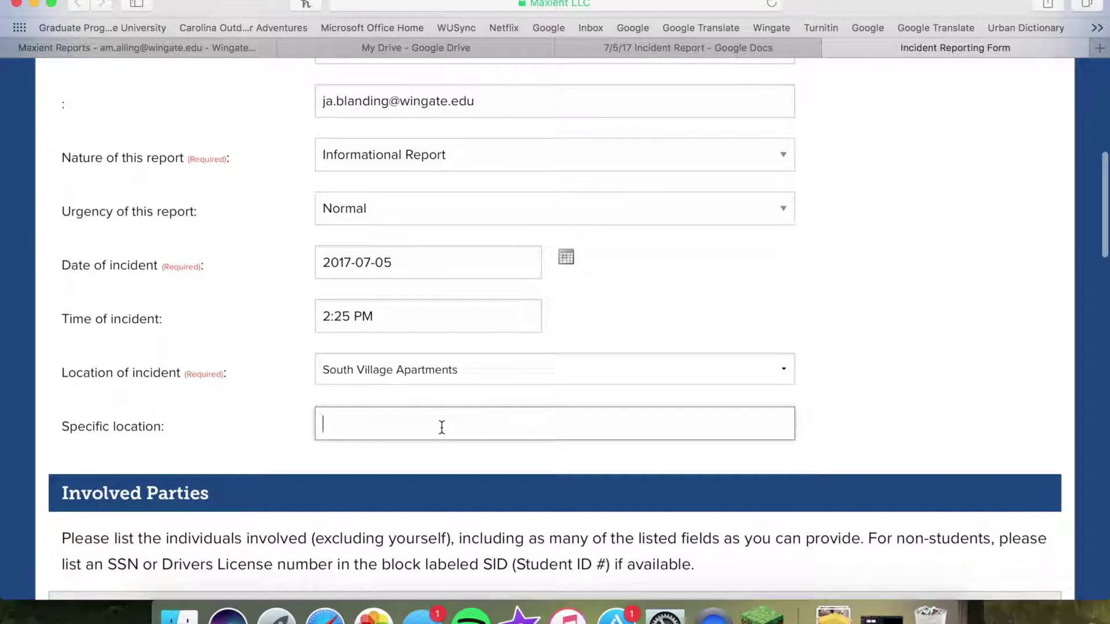
pyautogui.write('222D')
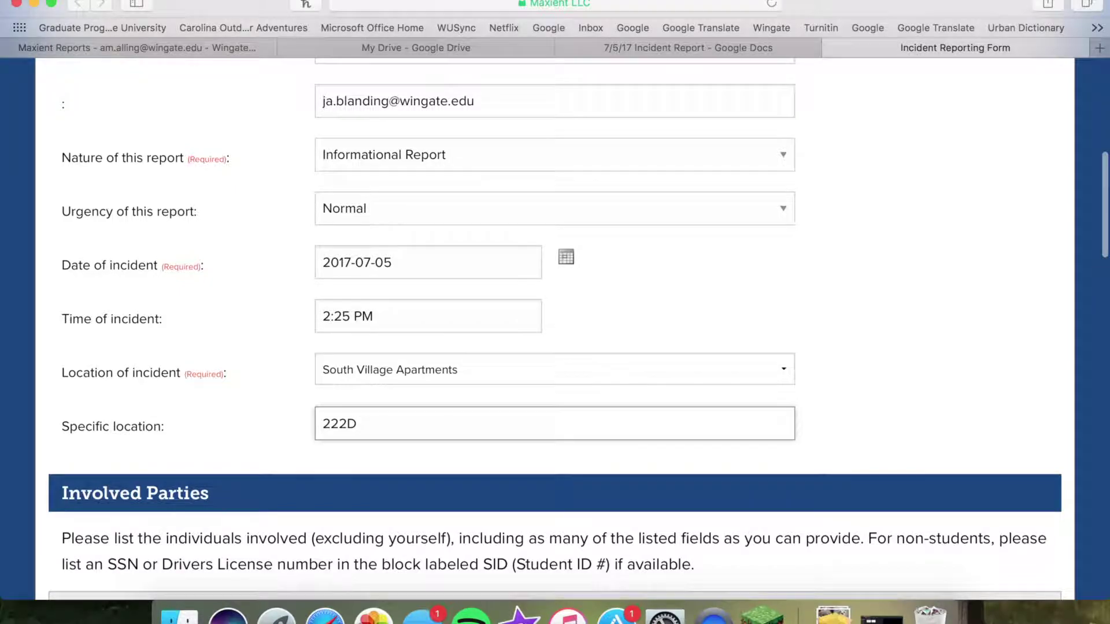
pyautogui.scroll(-6, 917, 473)
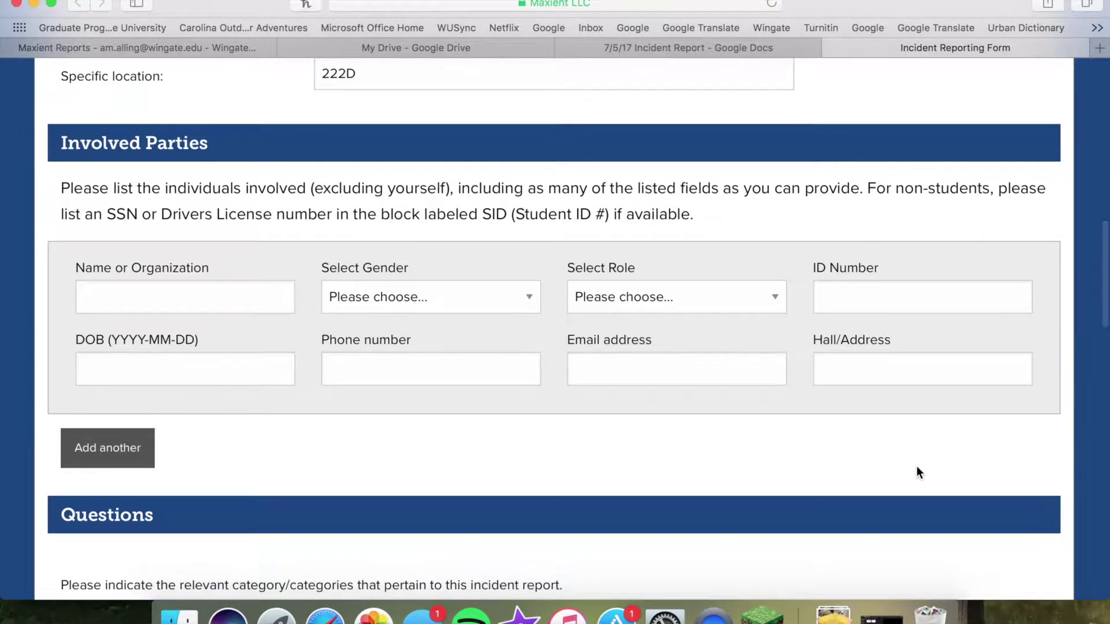
pyautogui.scroll(1, 917, 473)
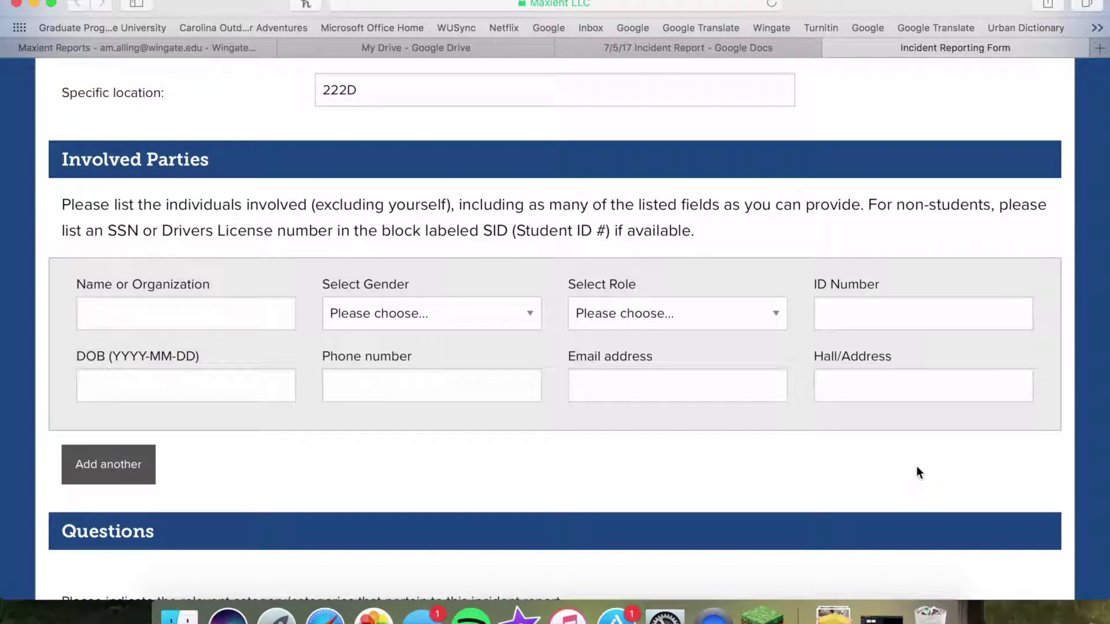
pyautogui.moveTo(549, 238); pyautogui.dragTo(225, 237)
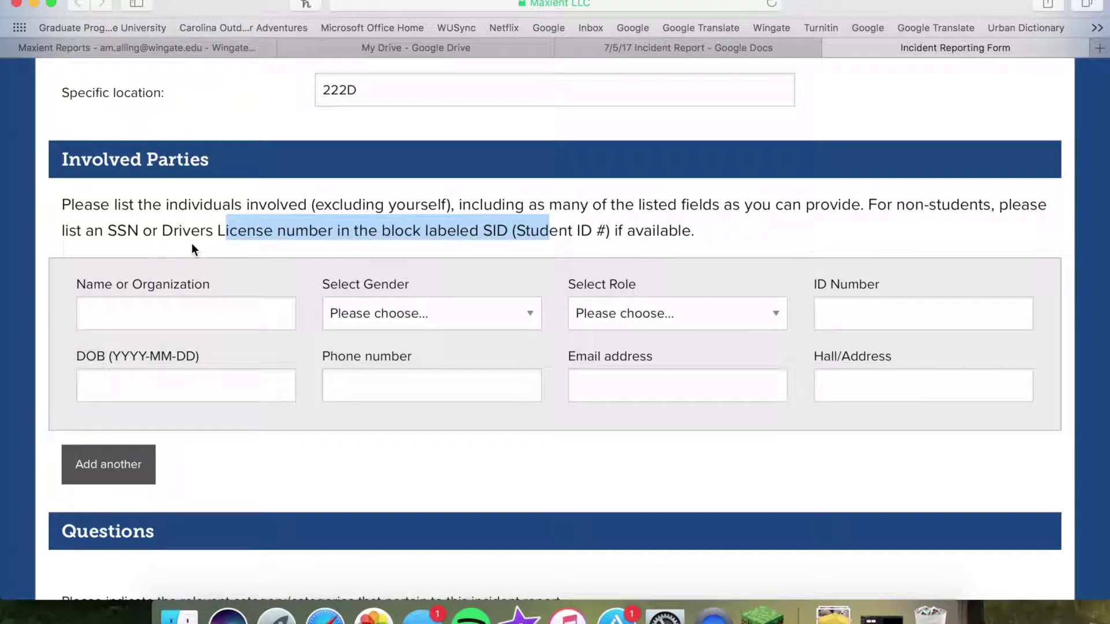
pyautogui.click(303, 236)
pyautogui.scroll(-2, 947, 173)
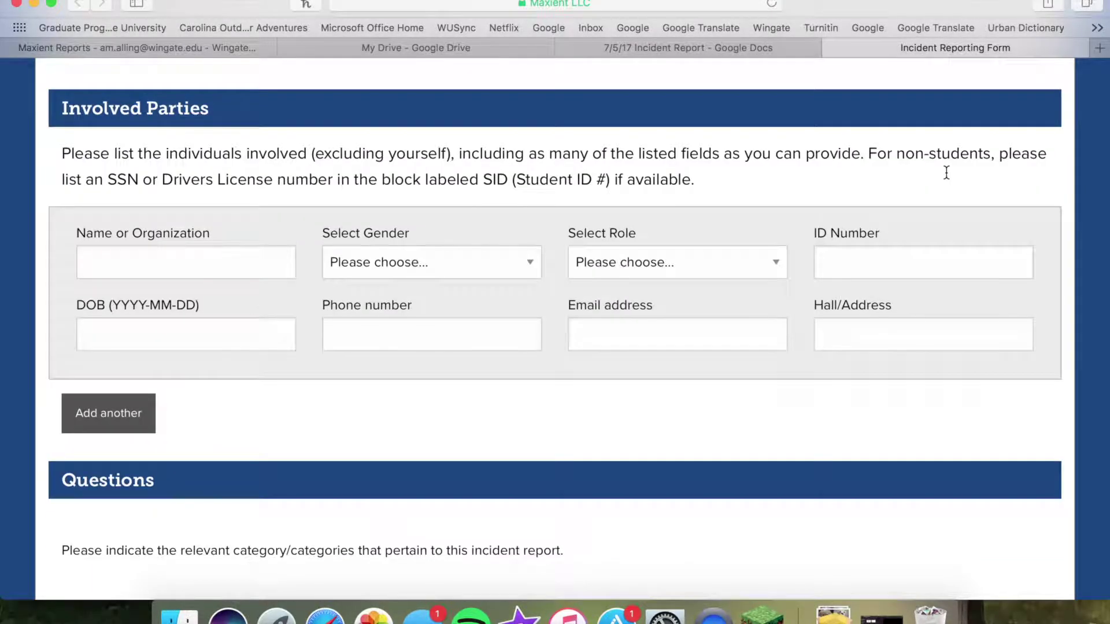
pyautogui.click(213, 229)
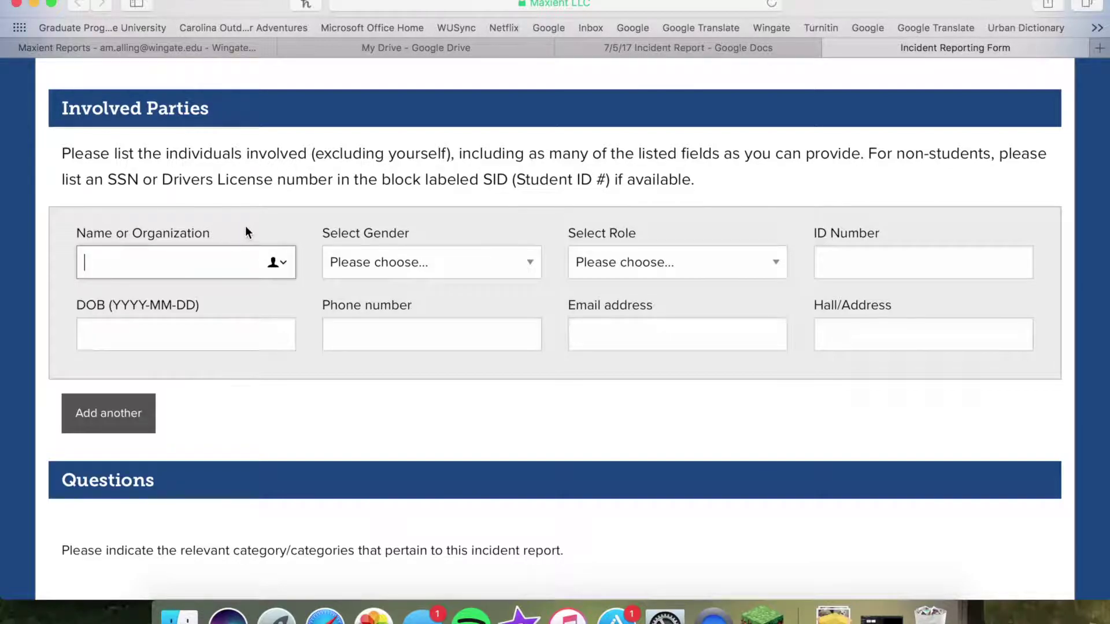
pyautogui.click(636, 263)
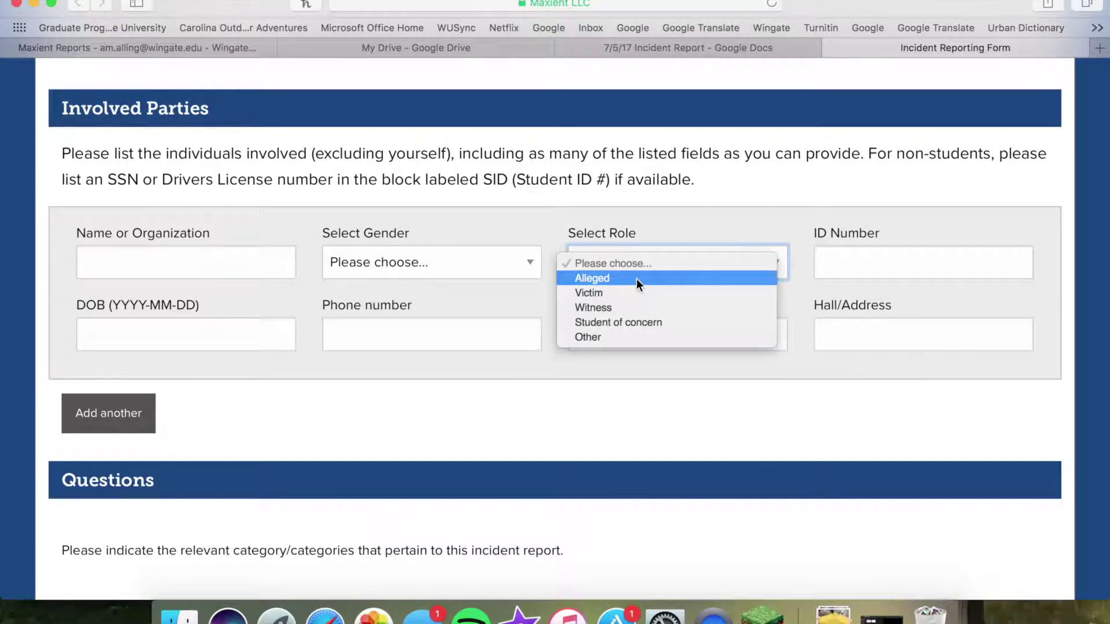
pyautogui.click(824, 231)
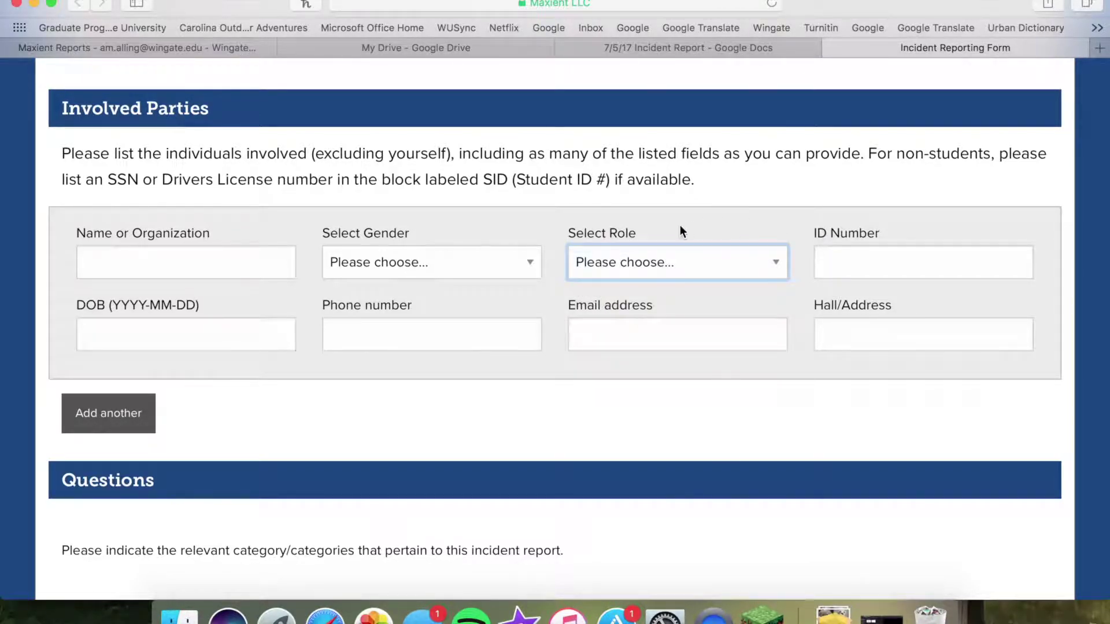
pyautogui.click(613, 260)
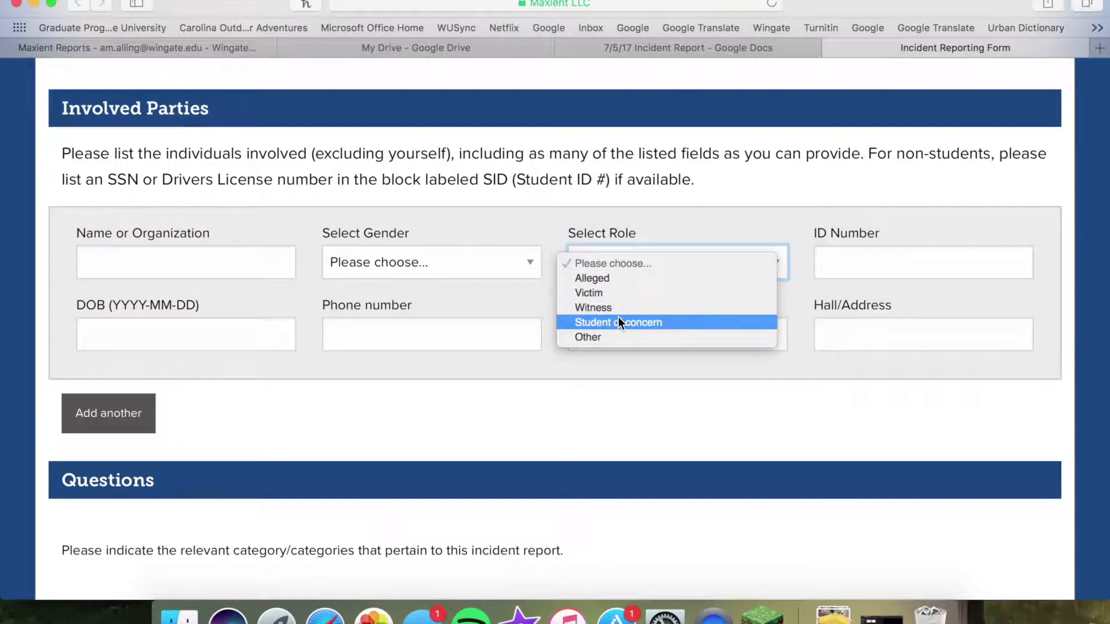
pyautogui.click(737, 223)
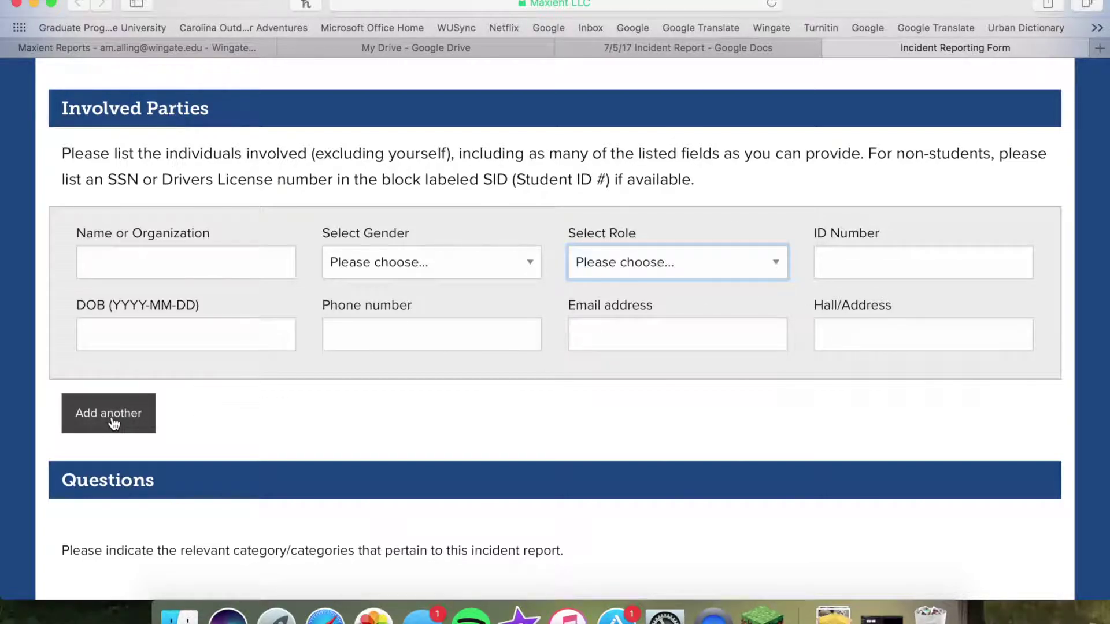
# Add an involved party with the student's name, gender Female and role Alleged
pyautogui.click(135, 426)
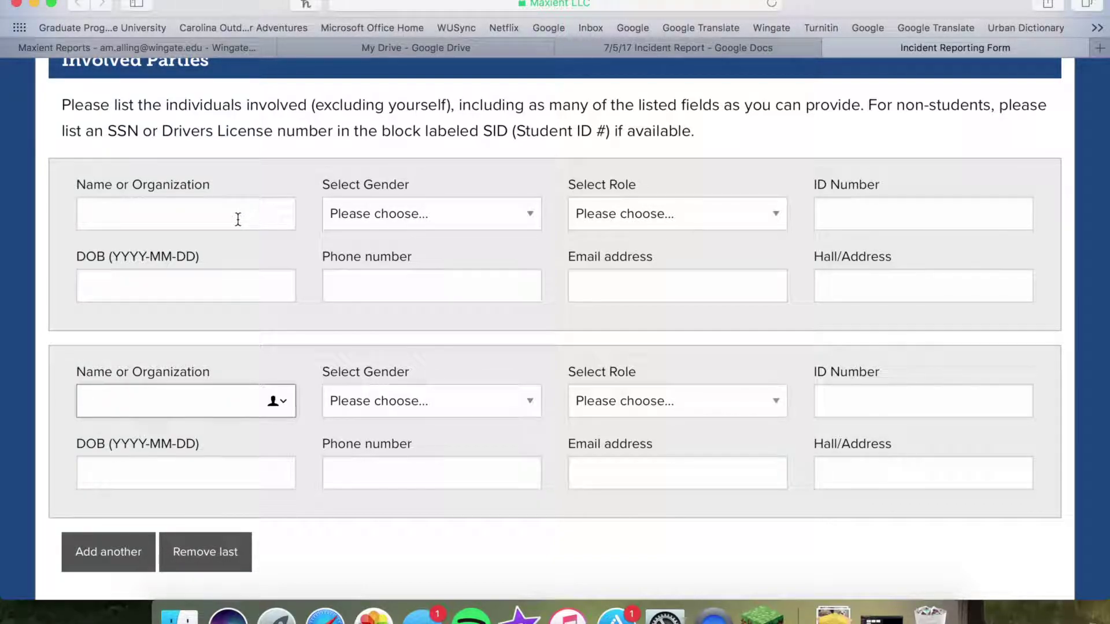
pyautogui.click(238, 220)
pyautogui.write('Ariel Mermaid')
pyautogui.click(432, 214)
pyautogui.click(420, 230)
pyautogui.click(660, 215)
pyautogui.click(659, 230)
pyautogui.click(853, 216)
# Enter her student ID, birth date, phone, e-mail and hall address, then remove the empty row
pyautogui.press('Tab')
pyautogui.write('1996-08-24')
pyautogui.press('Tab')
pyautogui.press('Tab')
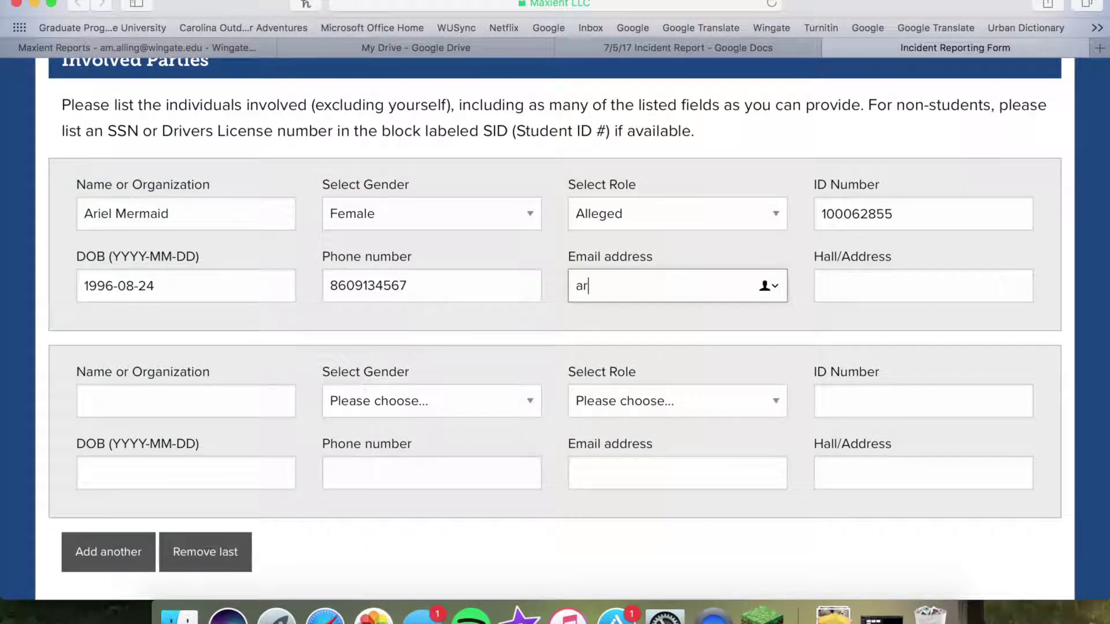
pyautogui.press('Tab')
pyautogui.write('South Village 222D')
pyautogui.click(205, 552)
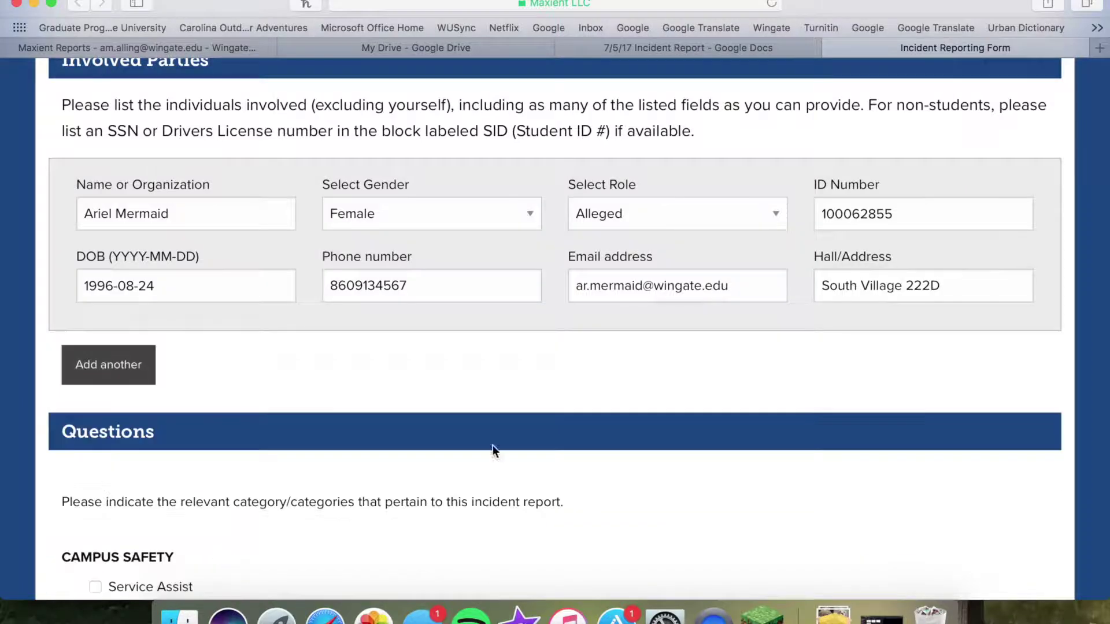
pyautogui.scroll(-1, 331, 444)
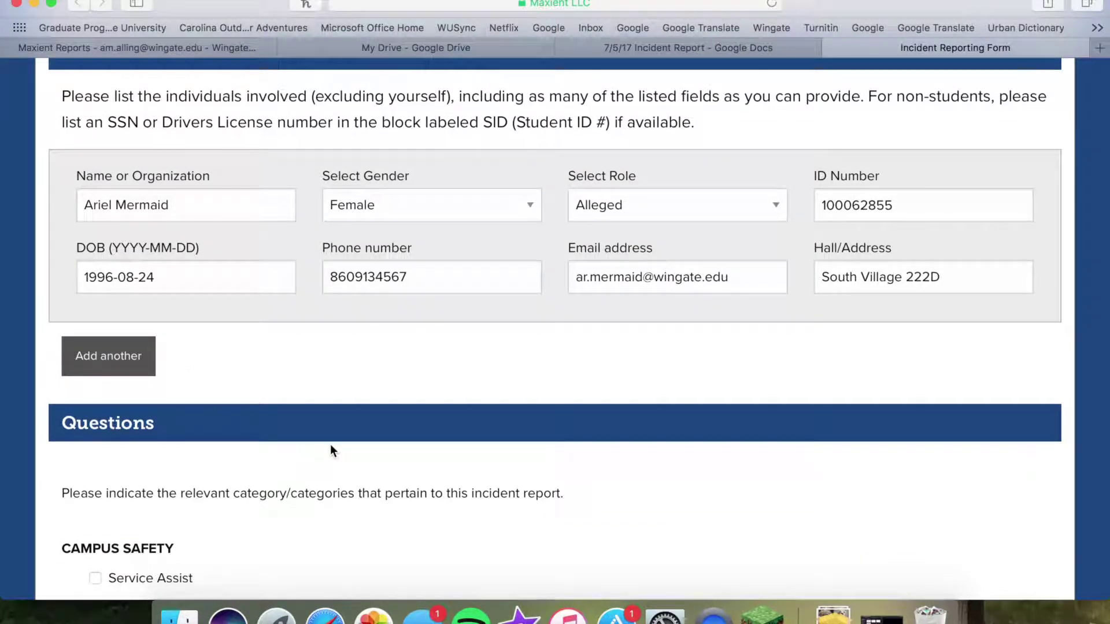
pyautogui.scroll(-1, 331, 448)
pyautogui.scroll(-5, 331, 450)
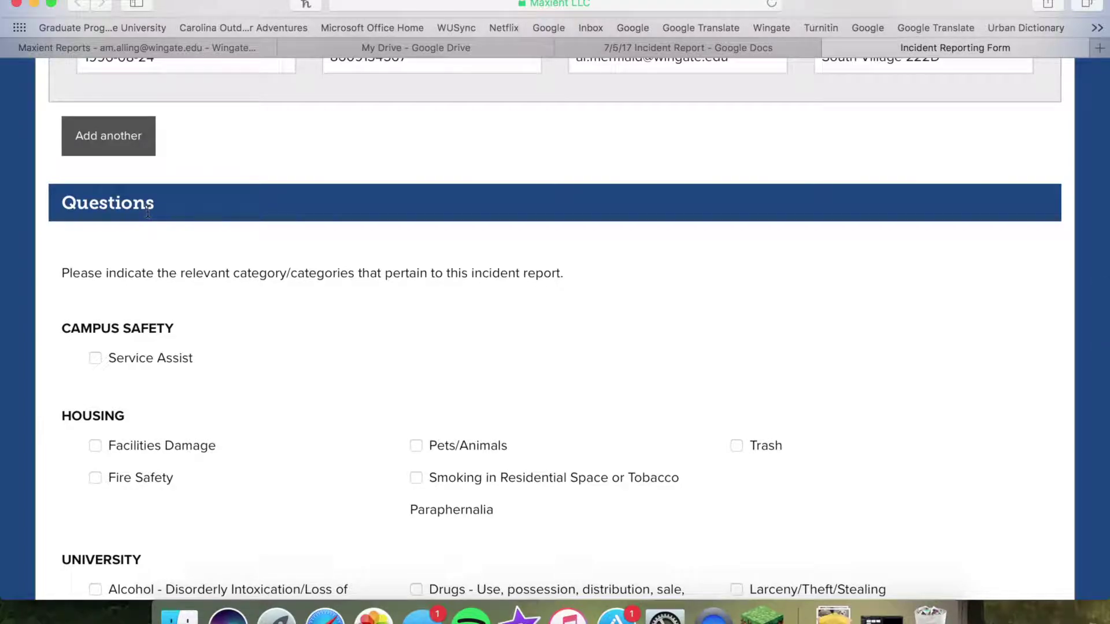
pyautogui.scroll(-3, 148, 213)
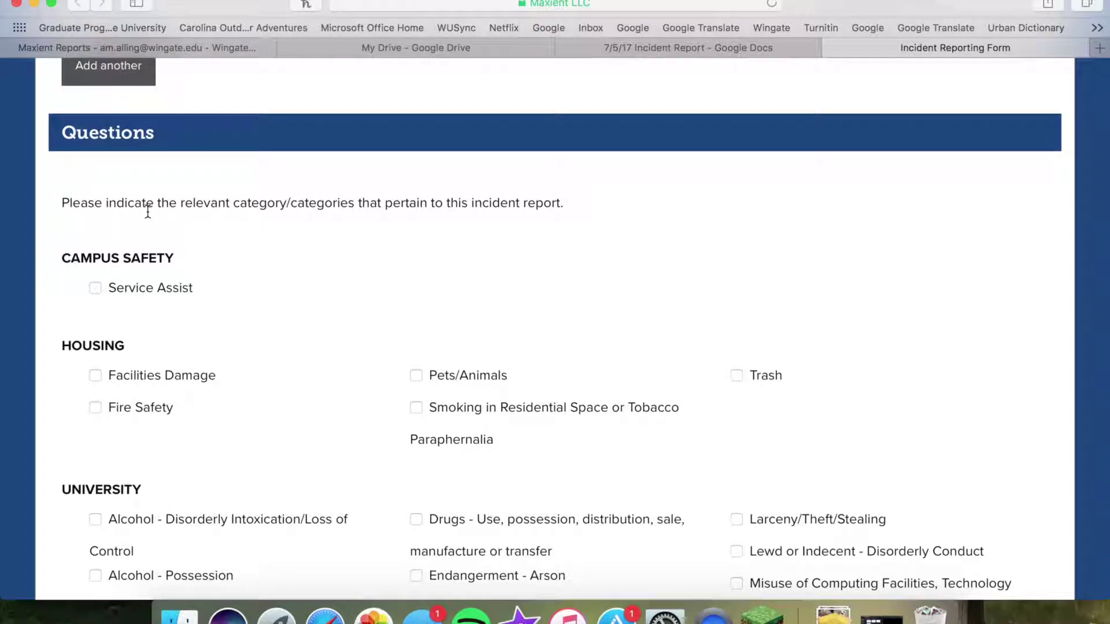
# Scroll down to the Questions categories to reach Service Assist under Campus Safety
pyautogui.scroll(-1, 148, 212)
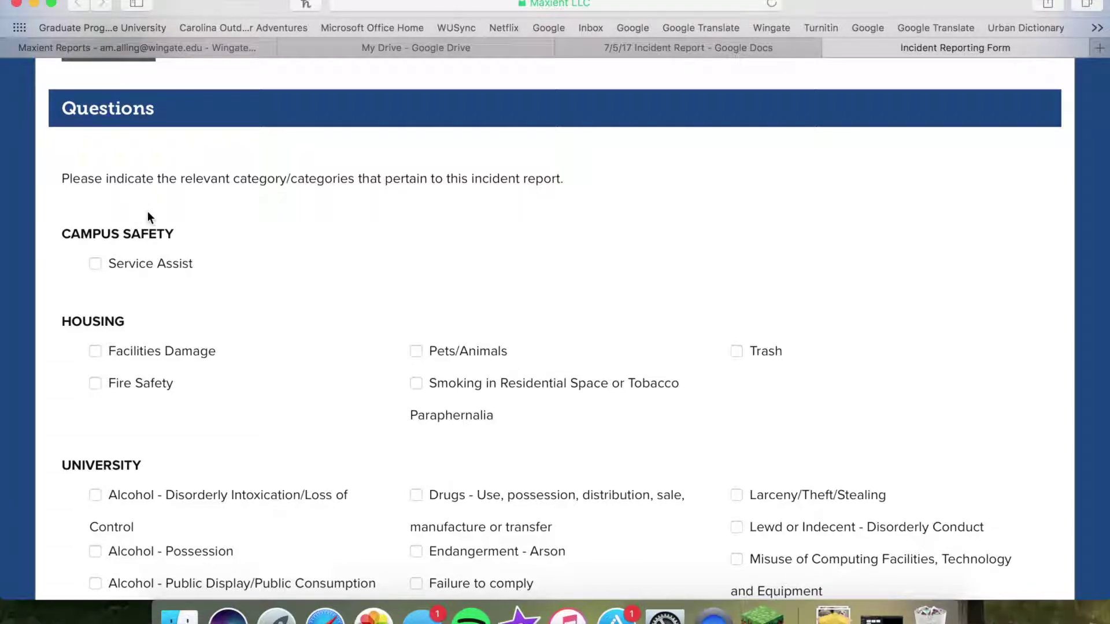
pyautogui.scroll(-1, 148, 211)
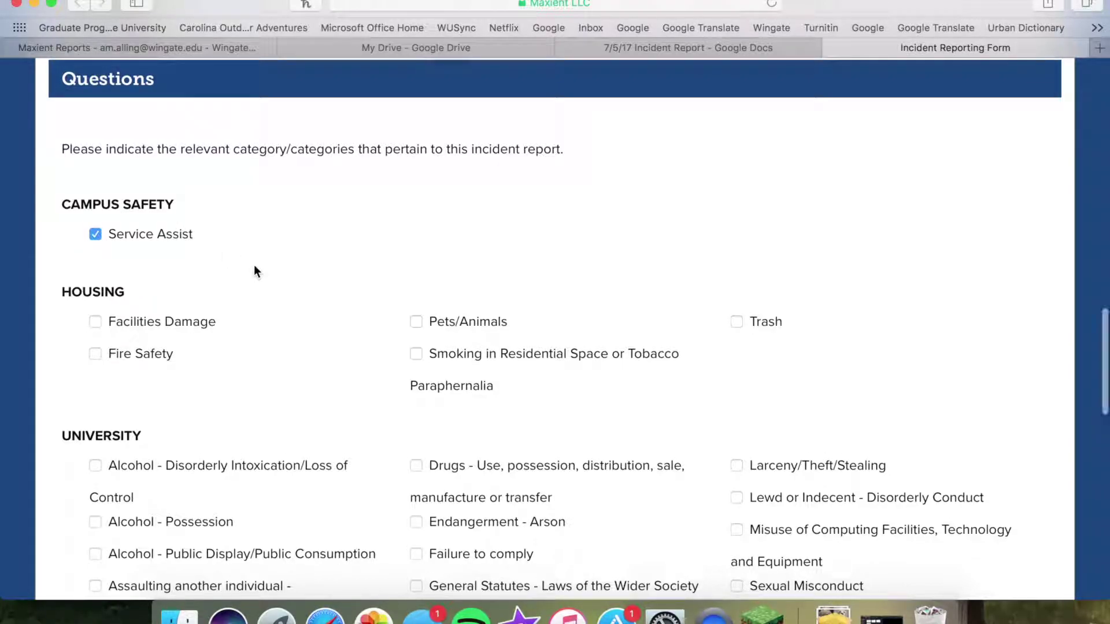
# Tick 'Drugs - Possession of unlawful paraphernalia' and 'Drugs - Use, possession, distribution…' under University
pyautogui.scroll(-2, 254, 265)
pyautogui.scroll(-4, 255, 270)
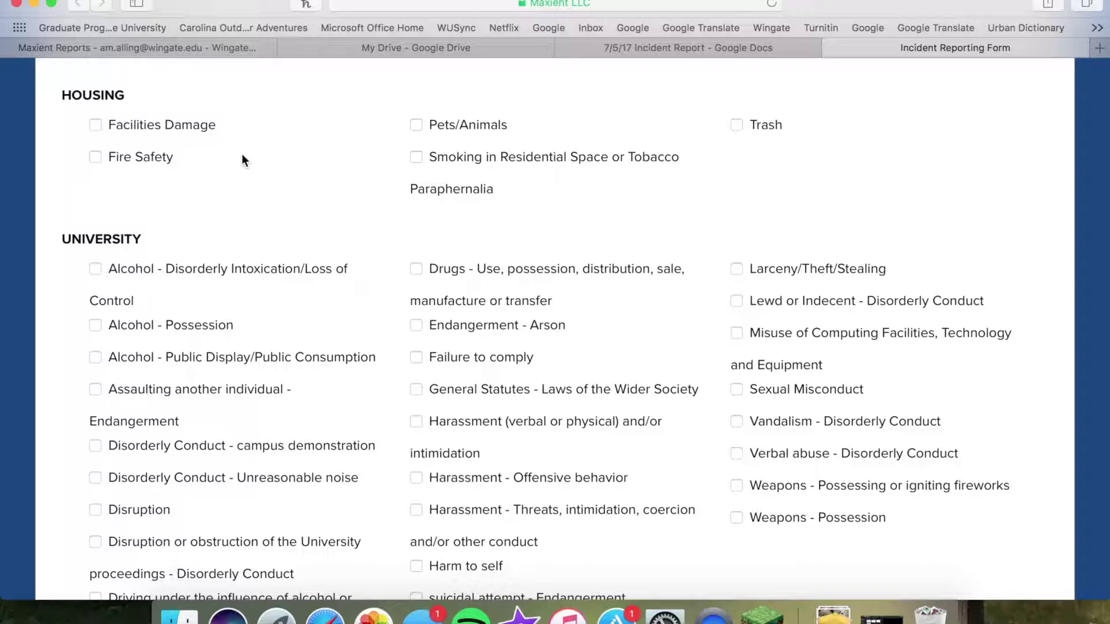
pyautogui.click(416, 157)
pyautogui.scroll(-4, 196, 287)
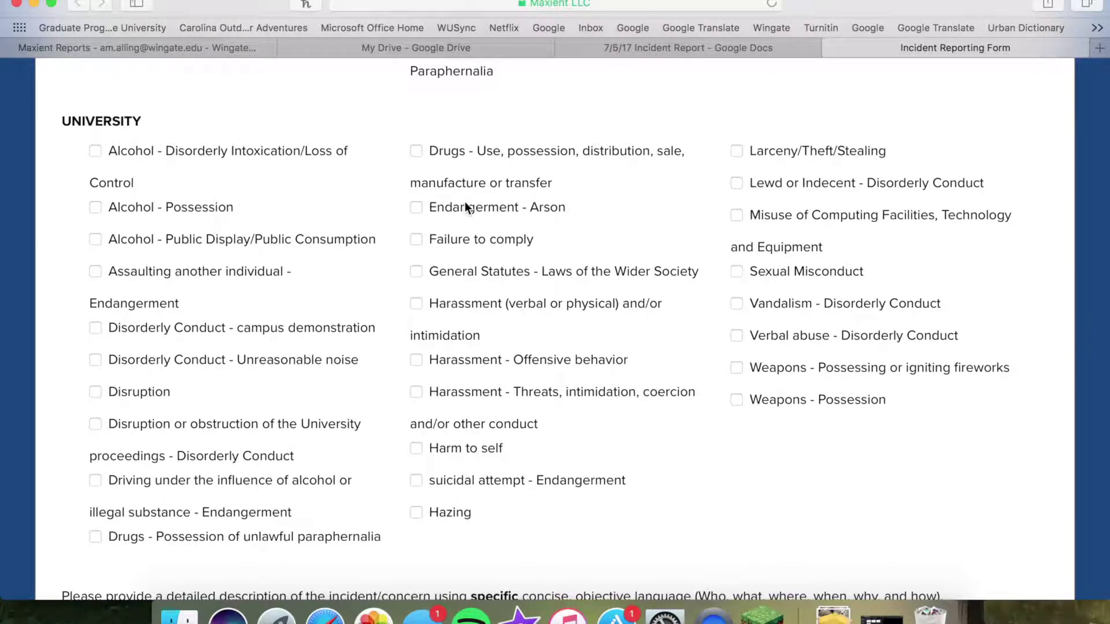
pyautogui.click(419, 150)
pyautogui.scroll(-1, 554, 503)
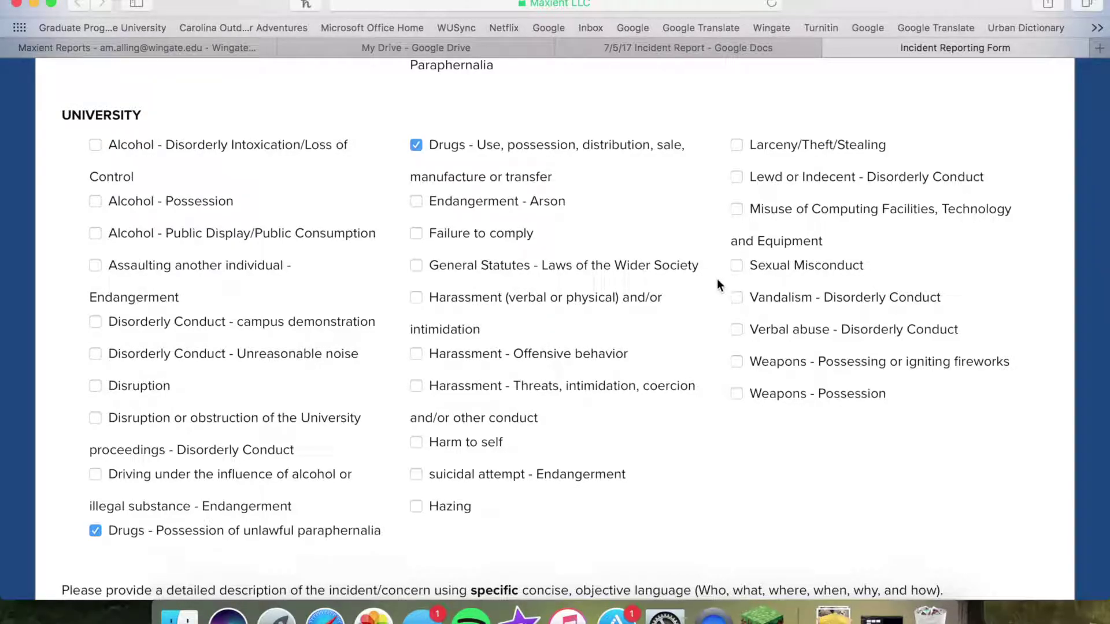
pyautogui.scroll(-5, 210, 314)
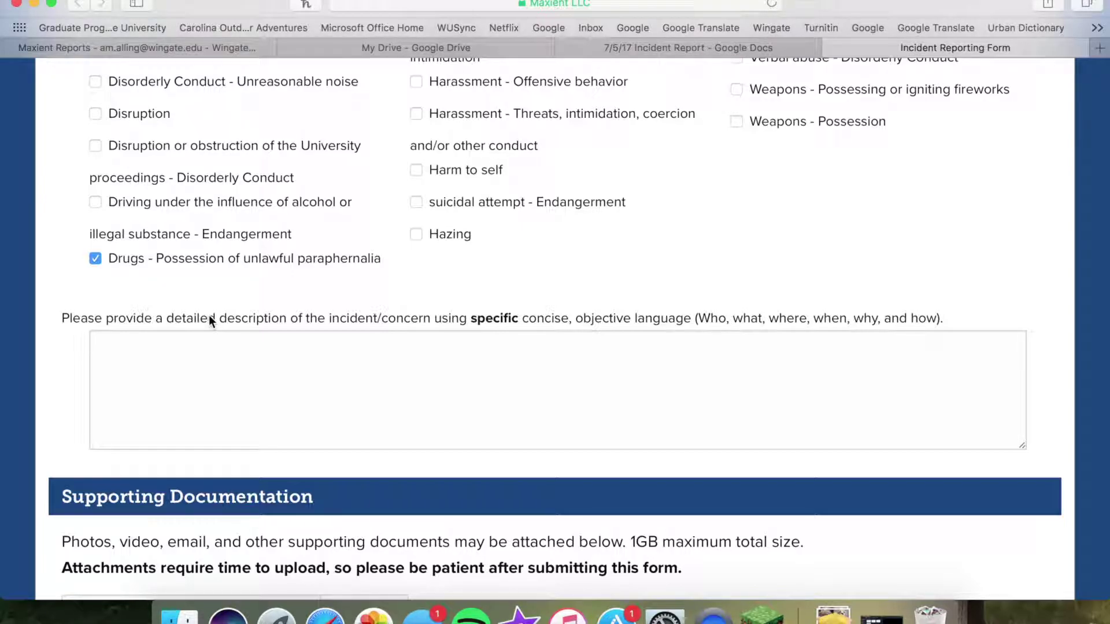
pyautogui.click(203, 319)
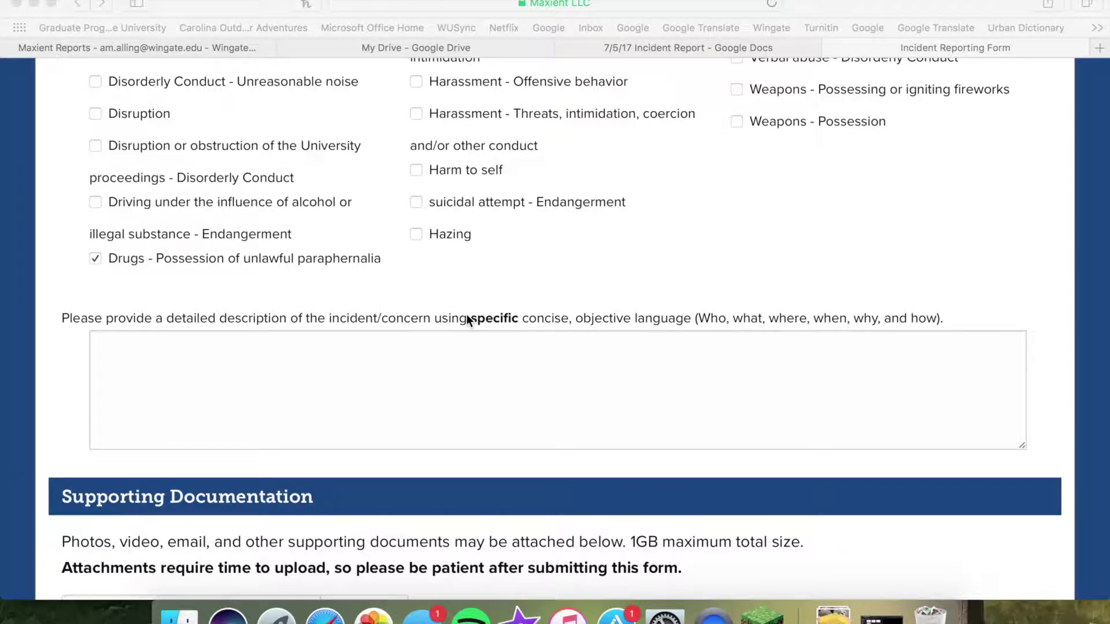
pyautogui.click(468, 320)
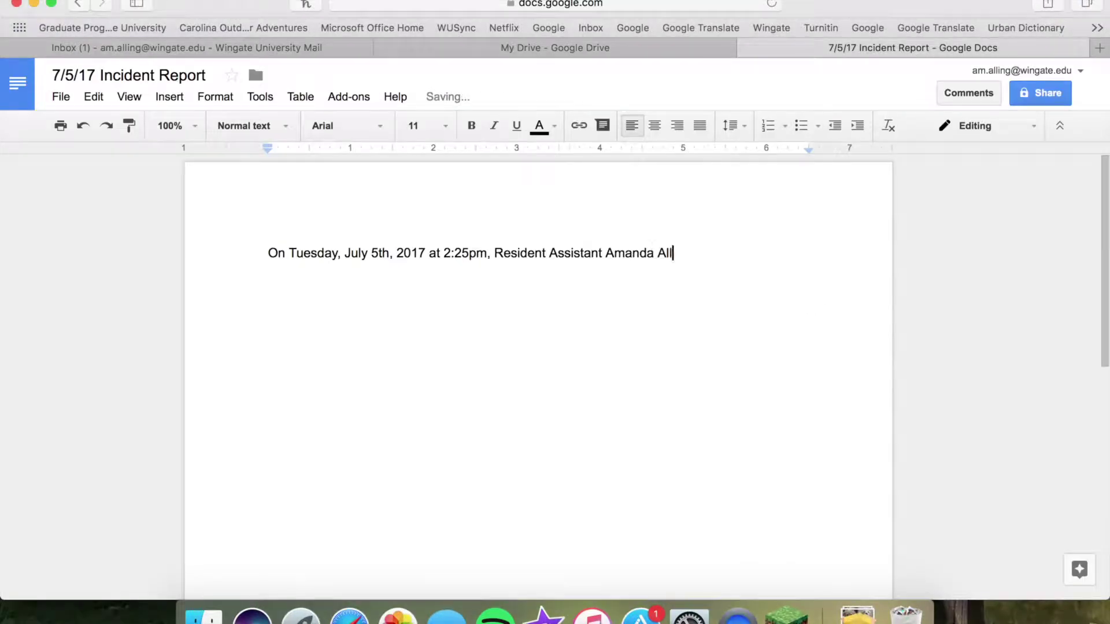
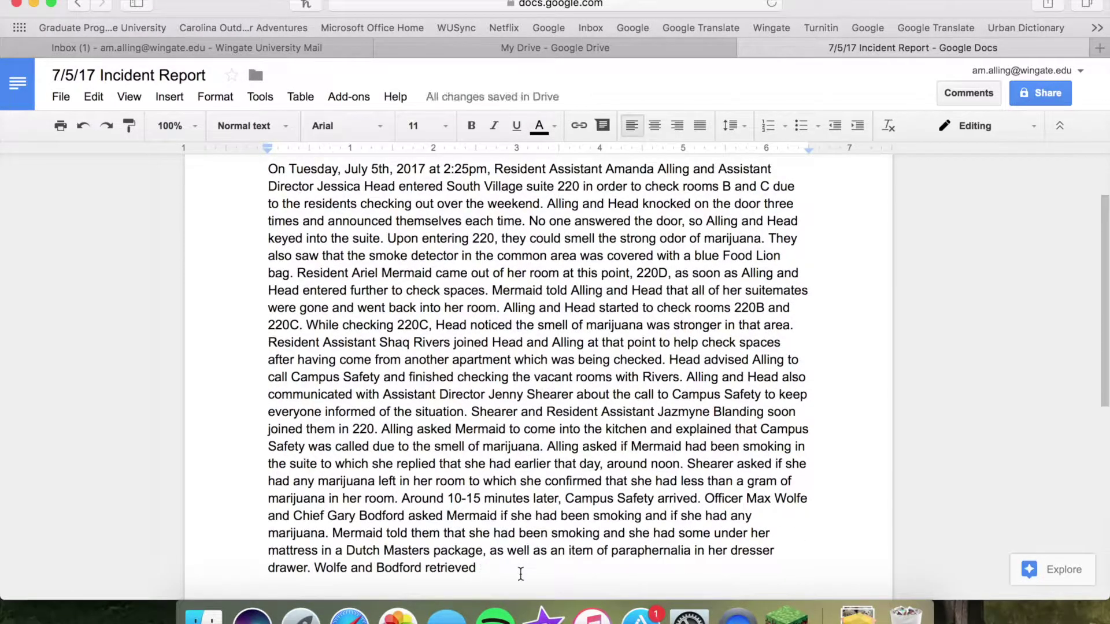
# Type the narrative of staff entering South Village suite 220 at 2:25pm over a marijuana odor
pyautogui.write('. Ray took Mermaid to the bathroom to flush the marijuana. Campus Safety also took the Dutch Masters package and item of paraphernalia to dispose of in their offices. Head talked with Mermaid')
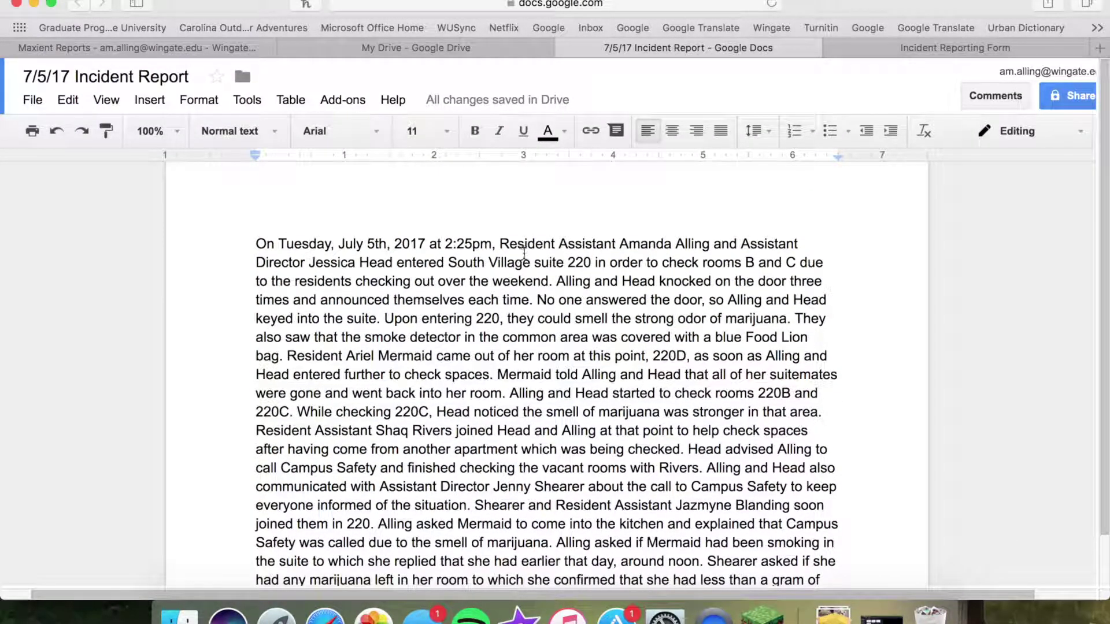
# Review the whole incident report, select all its text, and return to the Incident Reporting Form
pyautogui.scroll(-2, 520, 237)
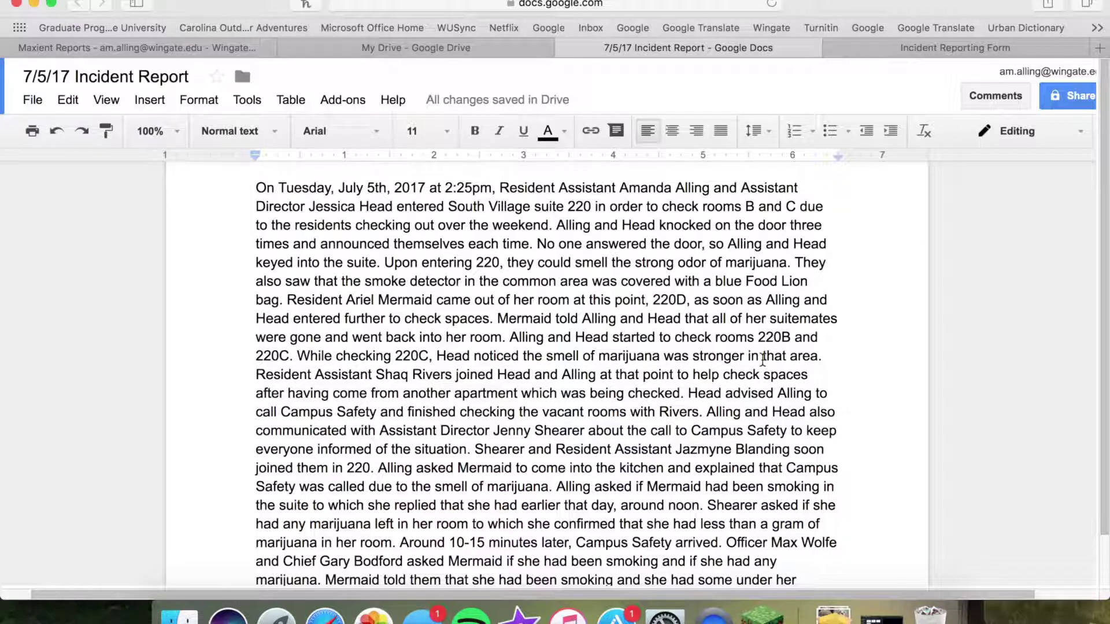
pyautogui.scroll(-2, 763, 359)
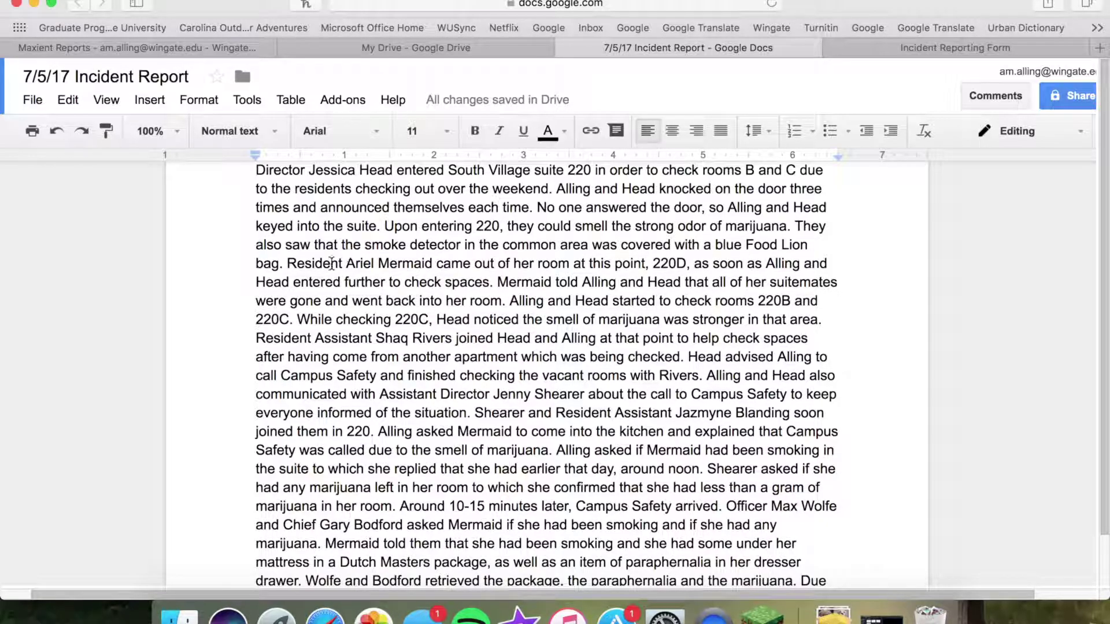
pyautogui.scroll(-2, 447, 399)
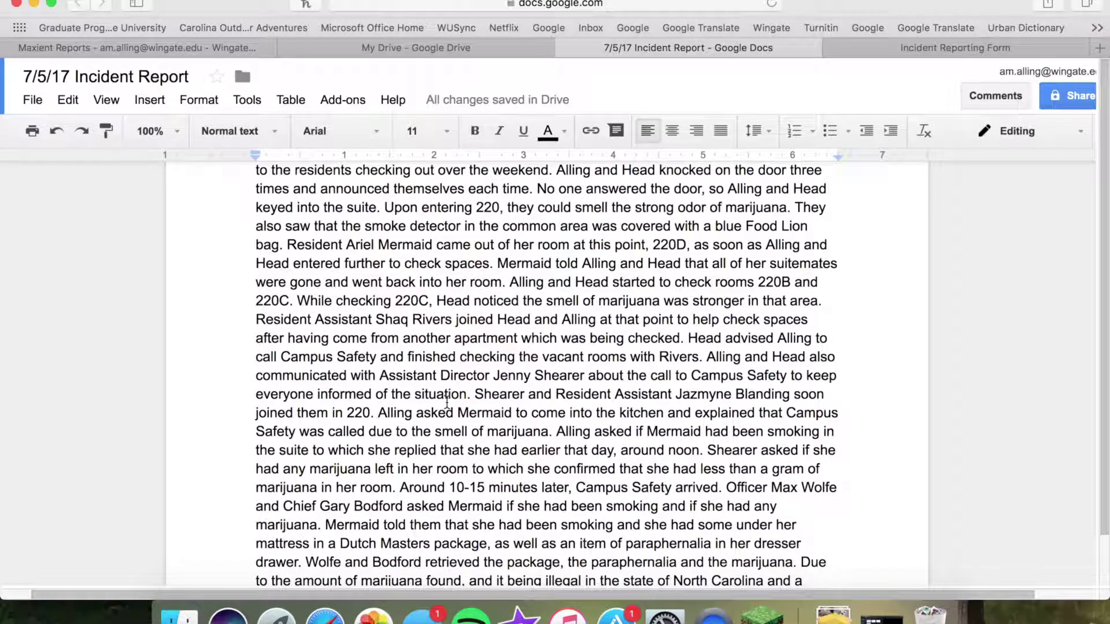
pyautogui.scroll(-1, 447, 399)
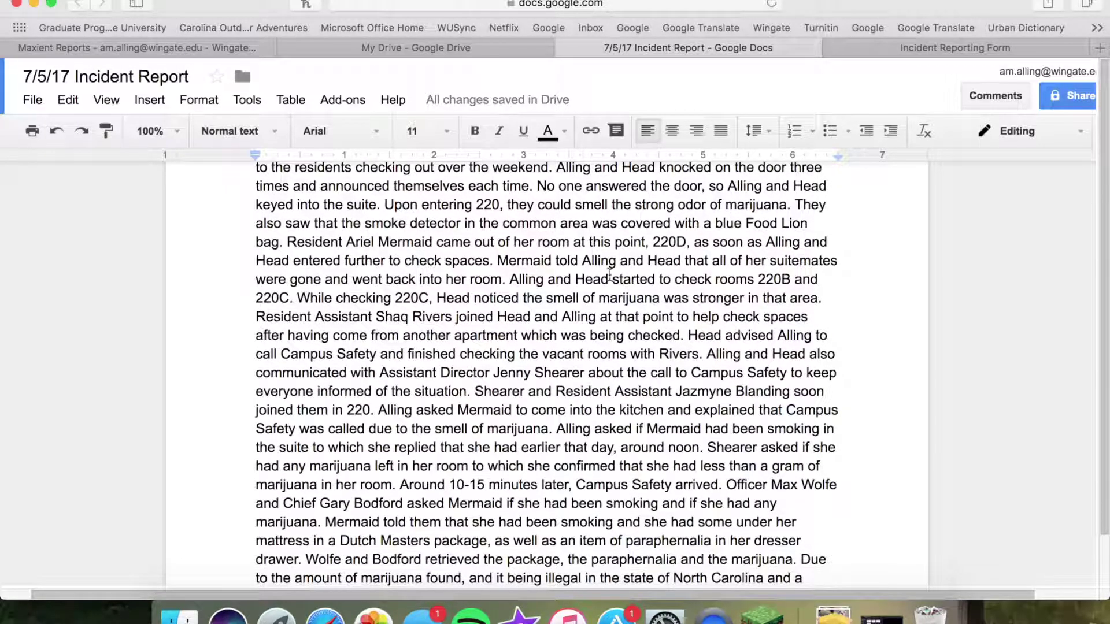
pyautogui.scroll(-2, 610, 276)
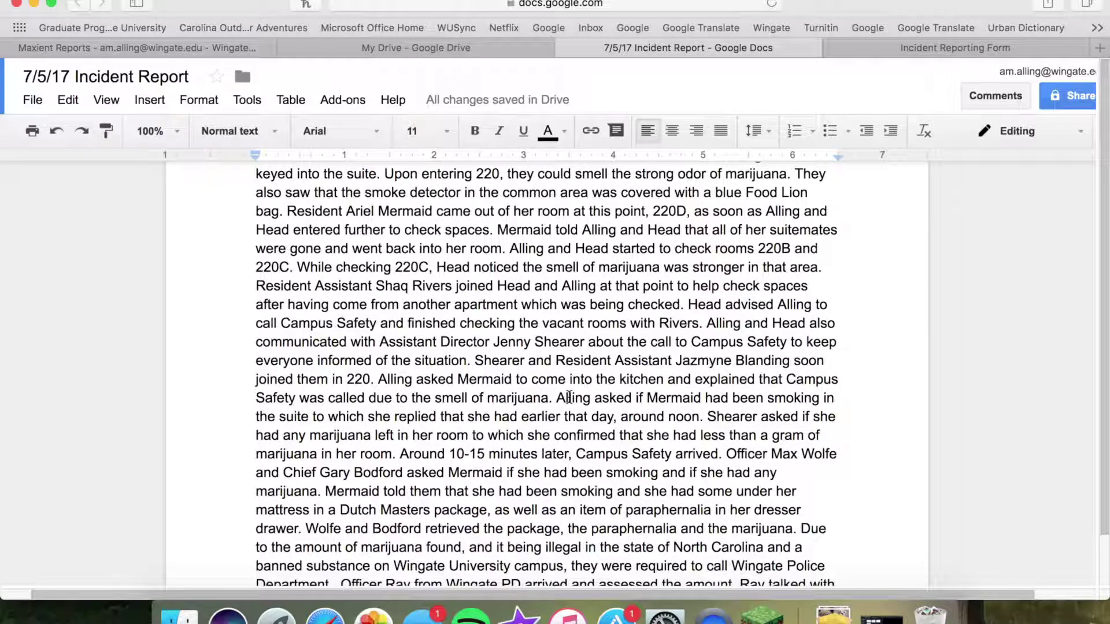
pyautogui.scroll(-2, 570, 398)
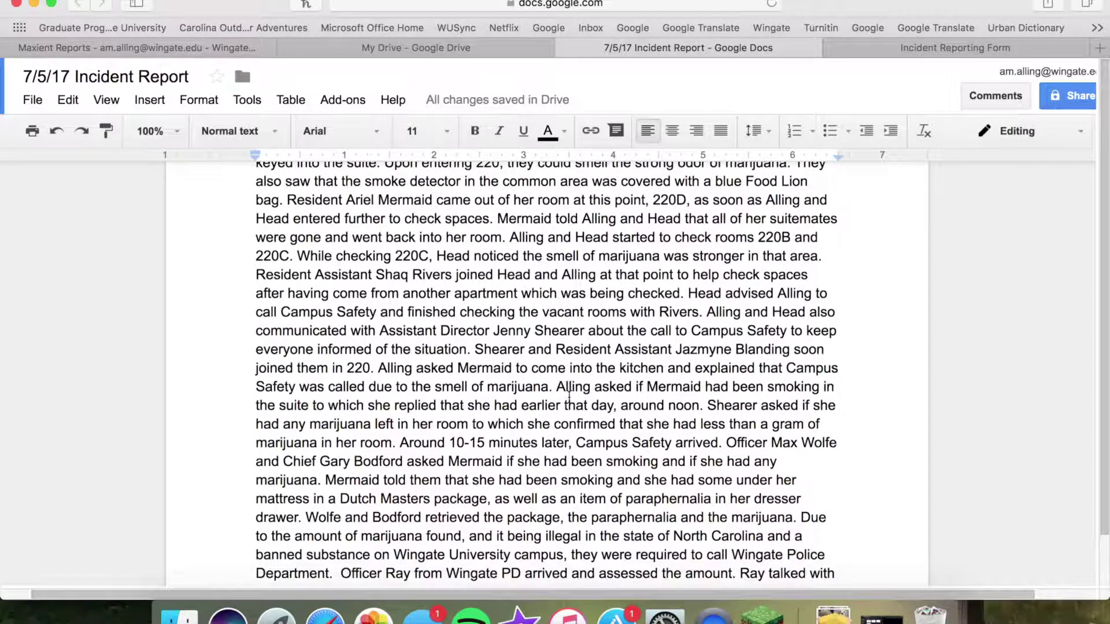
pyautogui.scroll(-1, 569, 398)
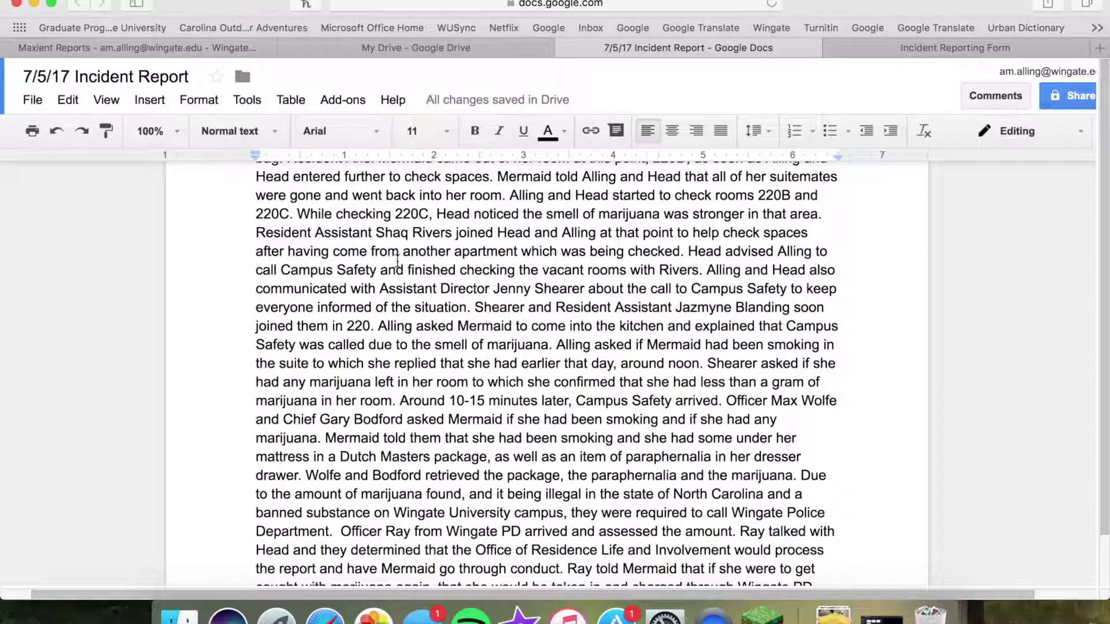
pyautogui.scroll(-2, 474, 289)
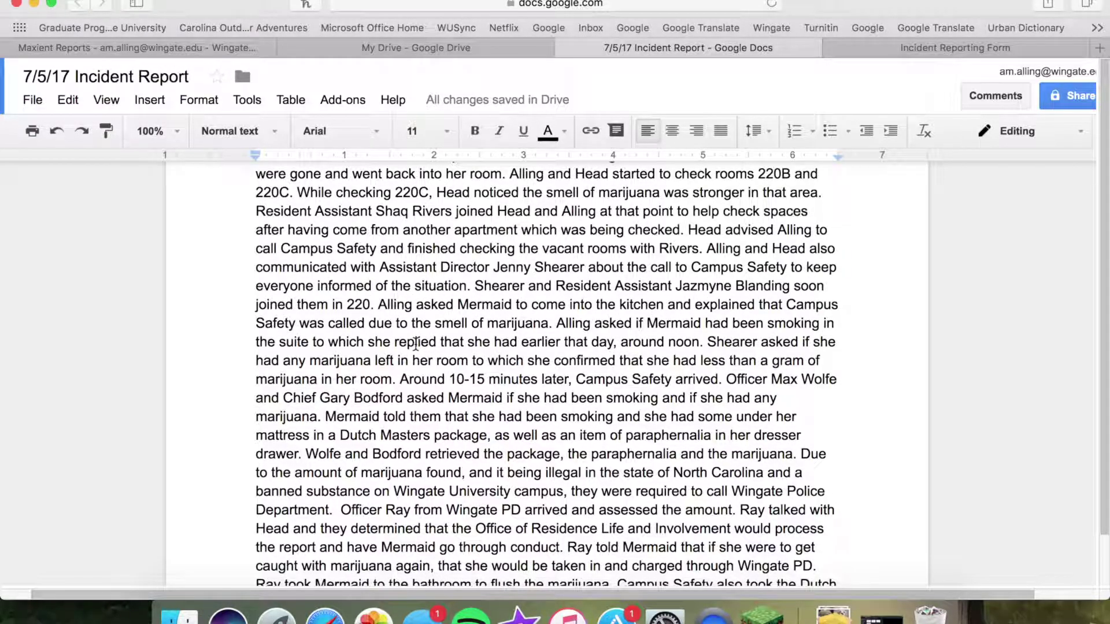
pyautogui.scroll(-2, 416, 344)
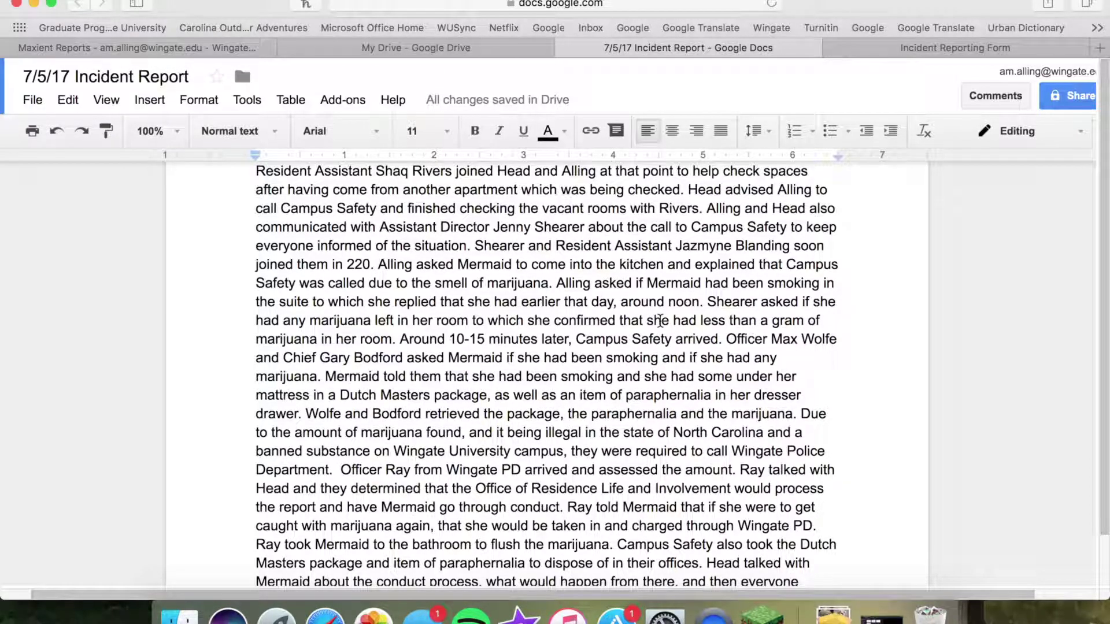
pyautogui.scroll(-1, 660, 316)
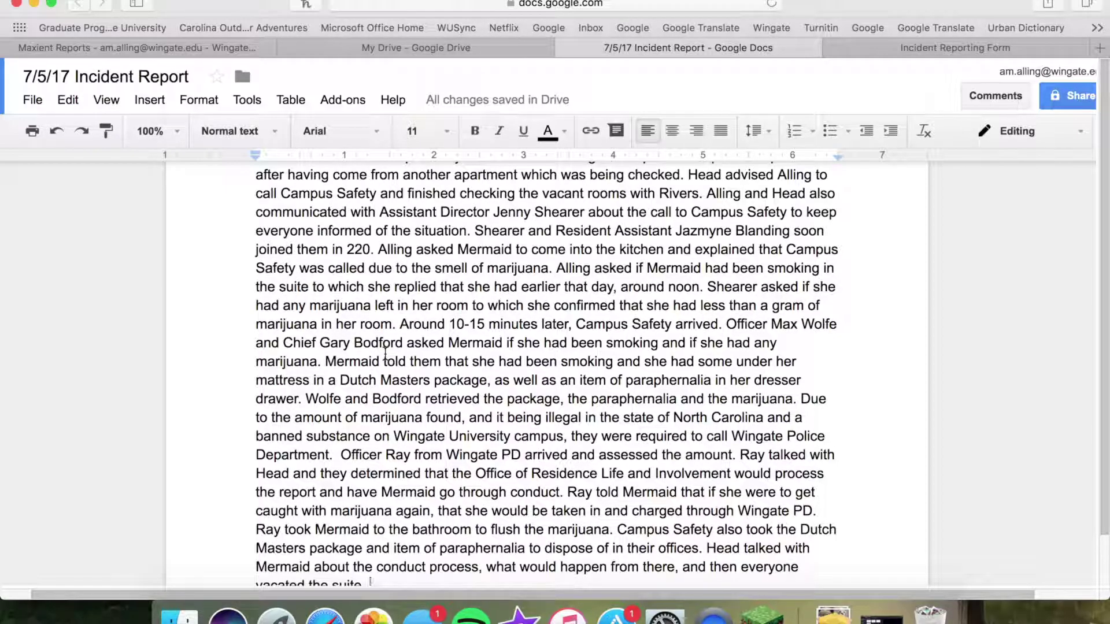
pyautogui.scroll(-1, 665, 347)
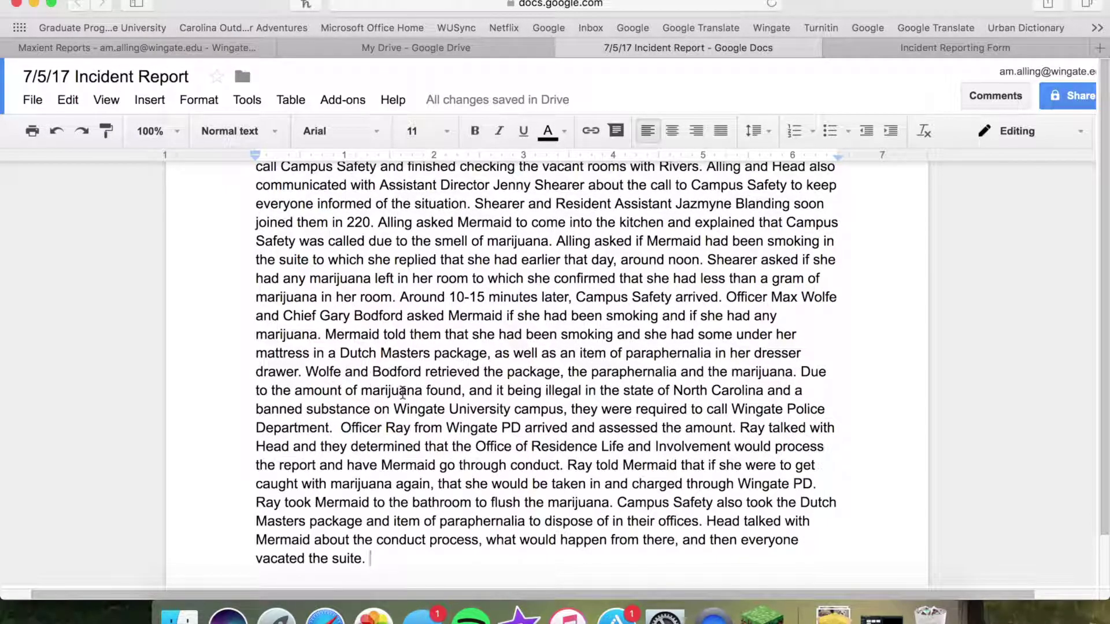
pyautogui.scroll(-1, 404, 393)
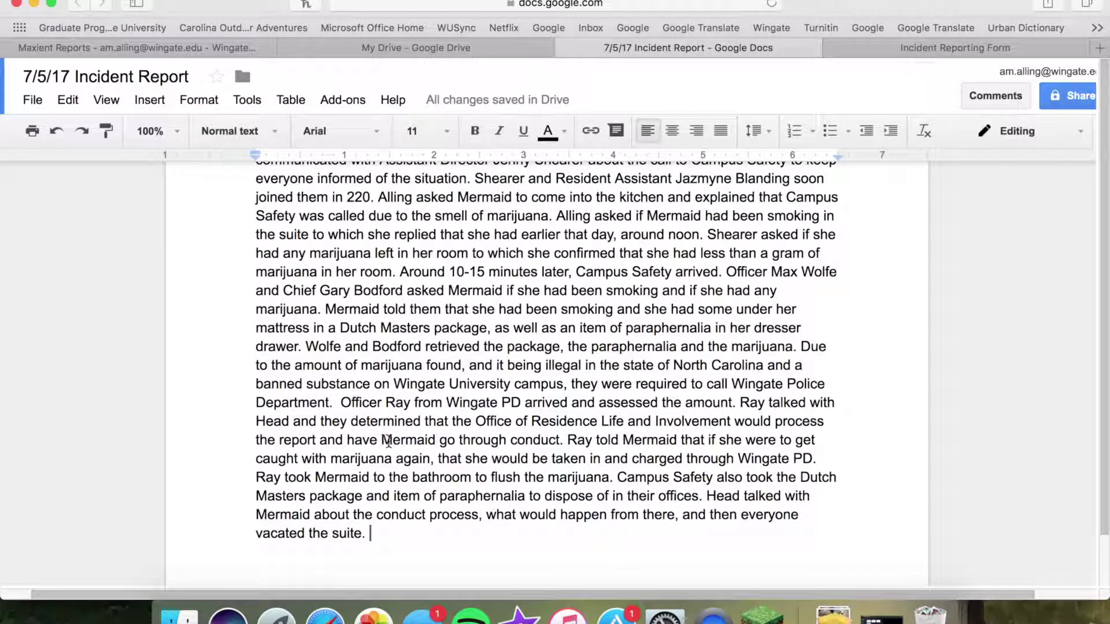
pyautogui.scroll(-1, 478, 445)
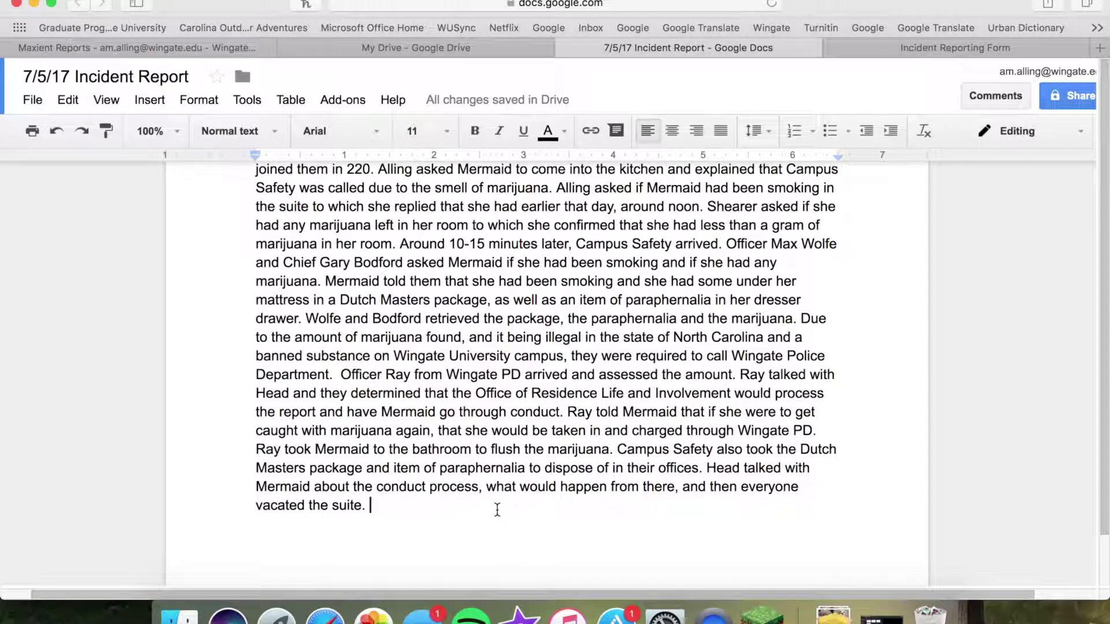
pyautogui.press('super+a')
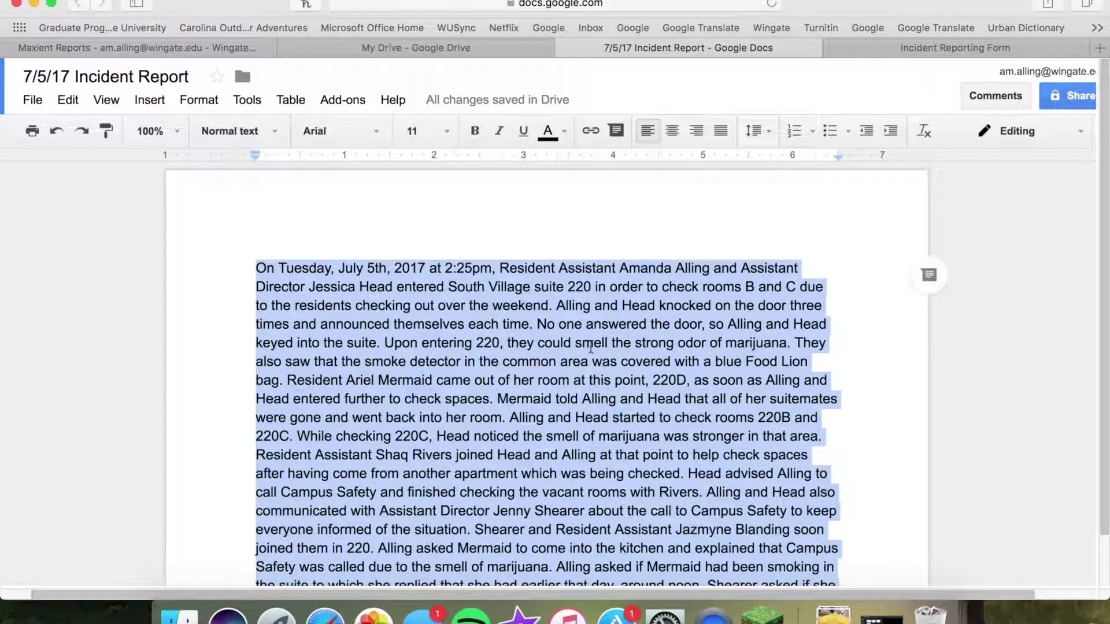
pyautogui.click(932, 46)
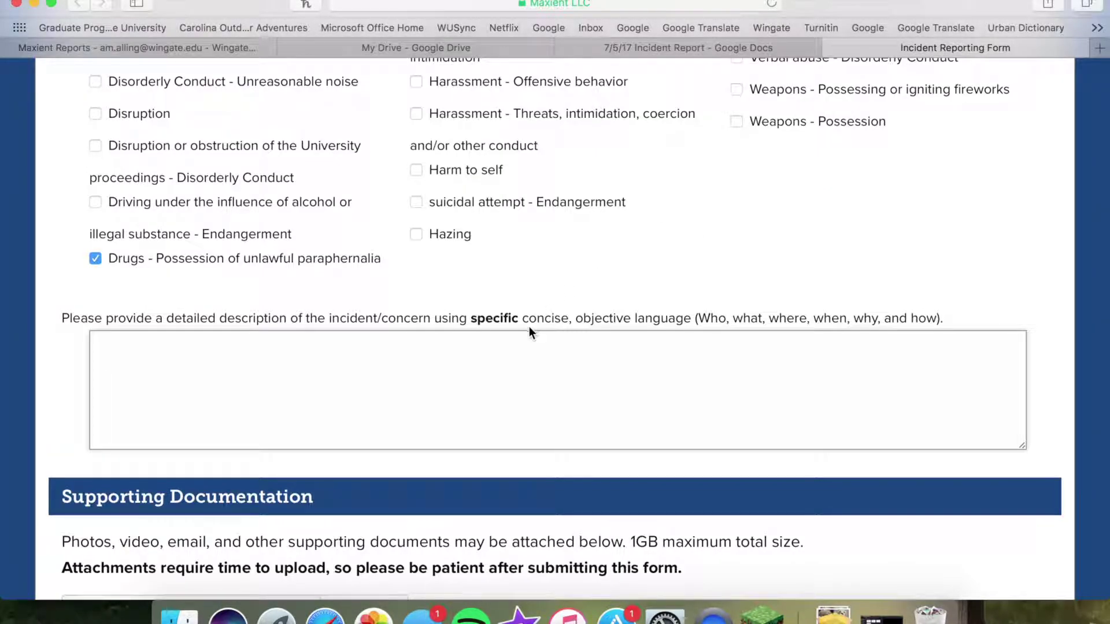
# Paste the copied narrative into the incident description box and scroll through it to verify
pyautogui.click(404, 363)
pyautogui.press('super+v')
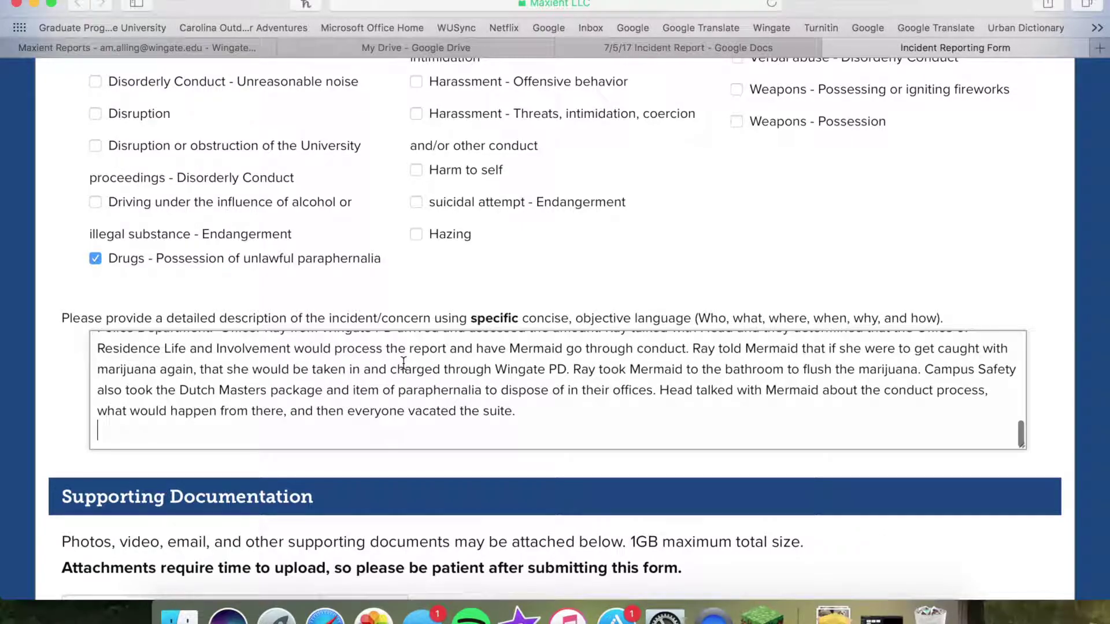
pyautogui.scroll(10, 404, 363)
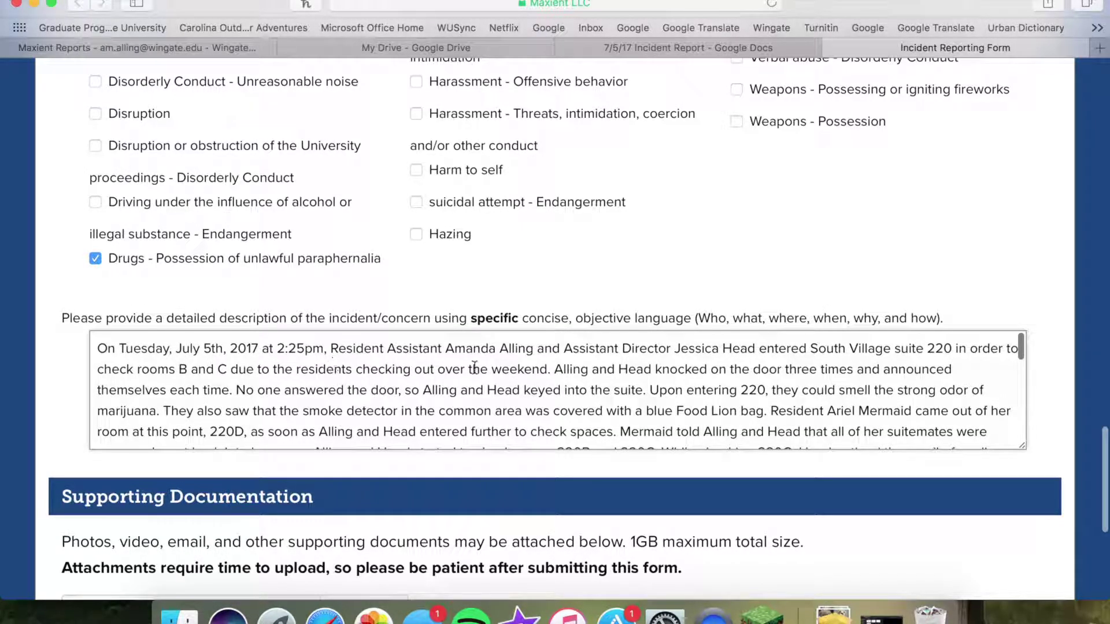
pyautogui.scroll(-2, 539, 377)
pyautogui.scroll(-15, 539, 377)
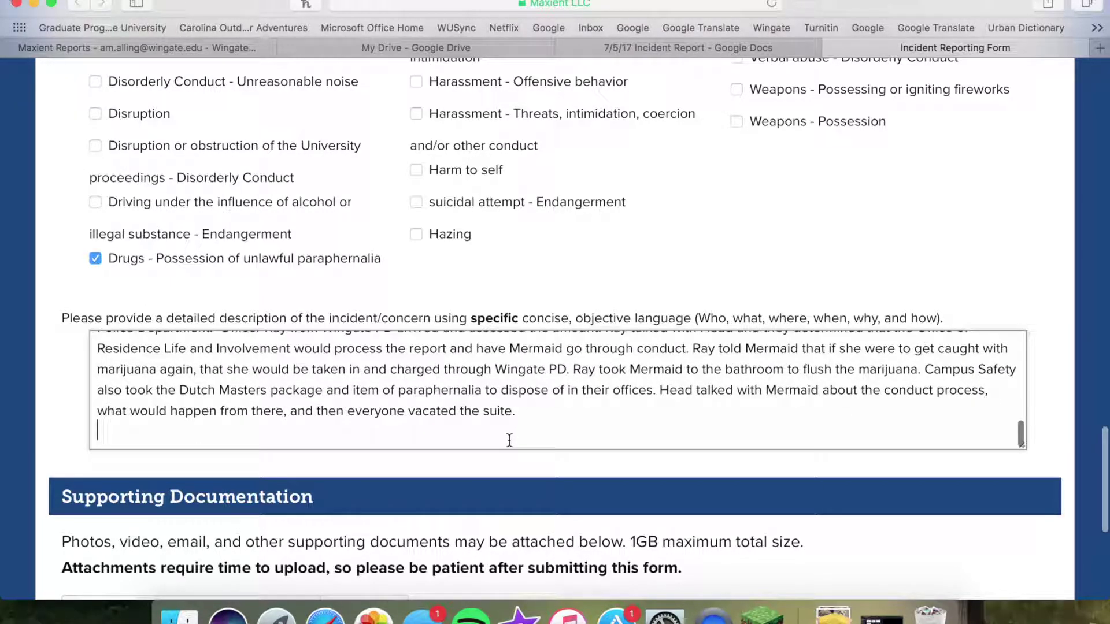
pyautogui.scroll(1, 508, 441)
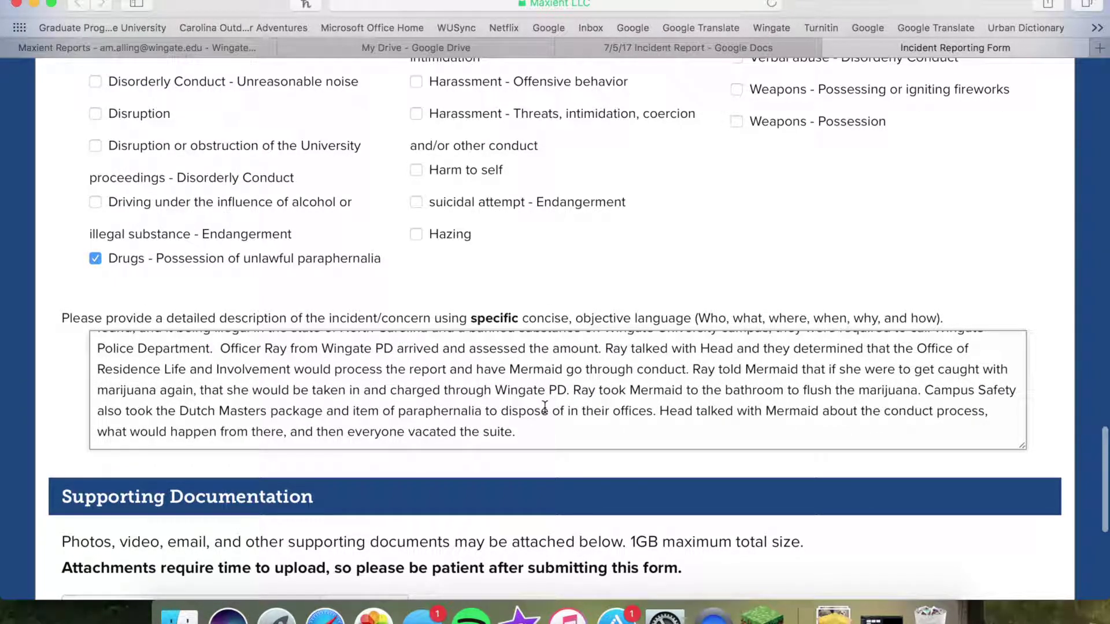
pyautogui.scroll(-5, 555, 440)
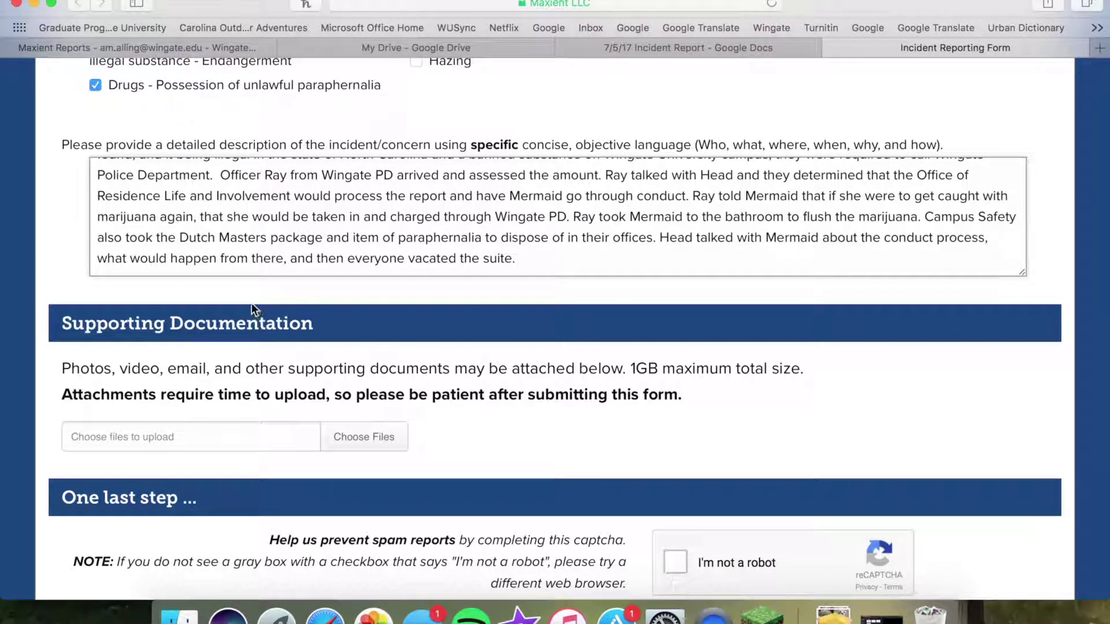
pyautogui.tripleClick(248, 326)
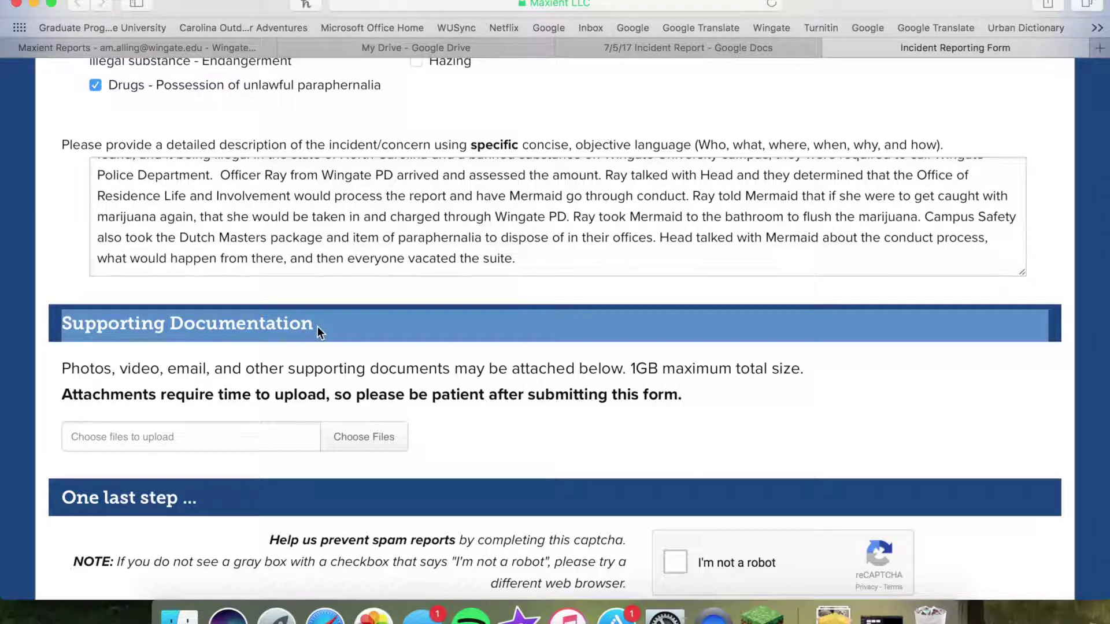
pyautogui.click(373, 306)
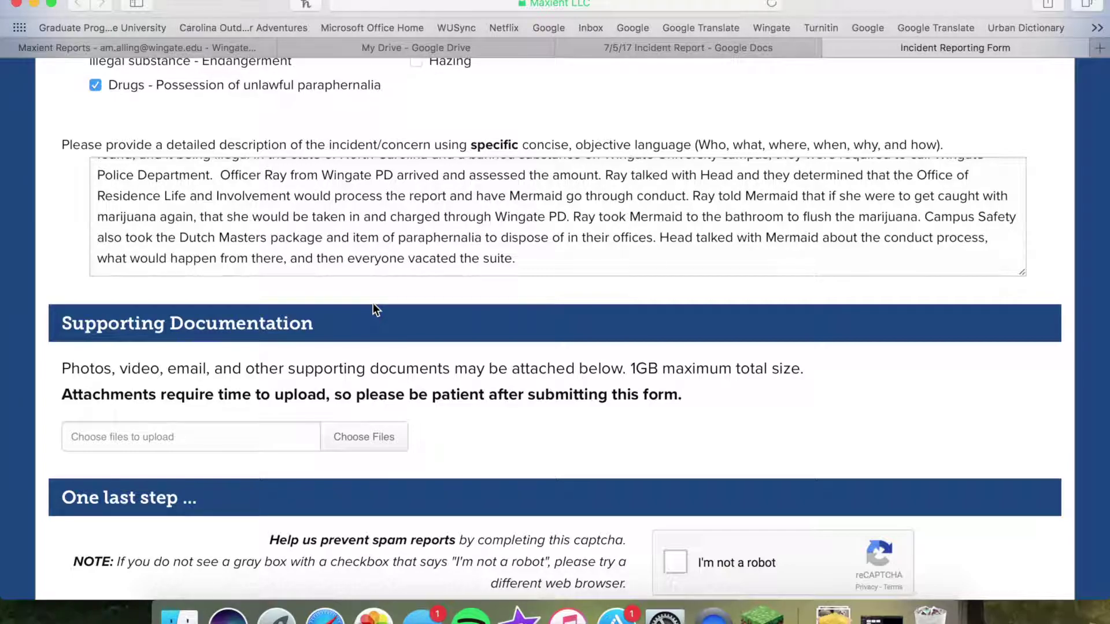
pyautogui.scroll(-5, 373, 303)
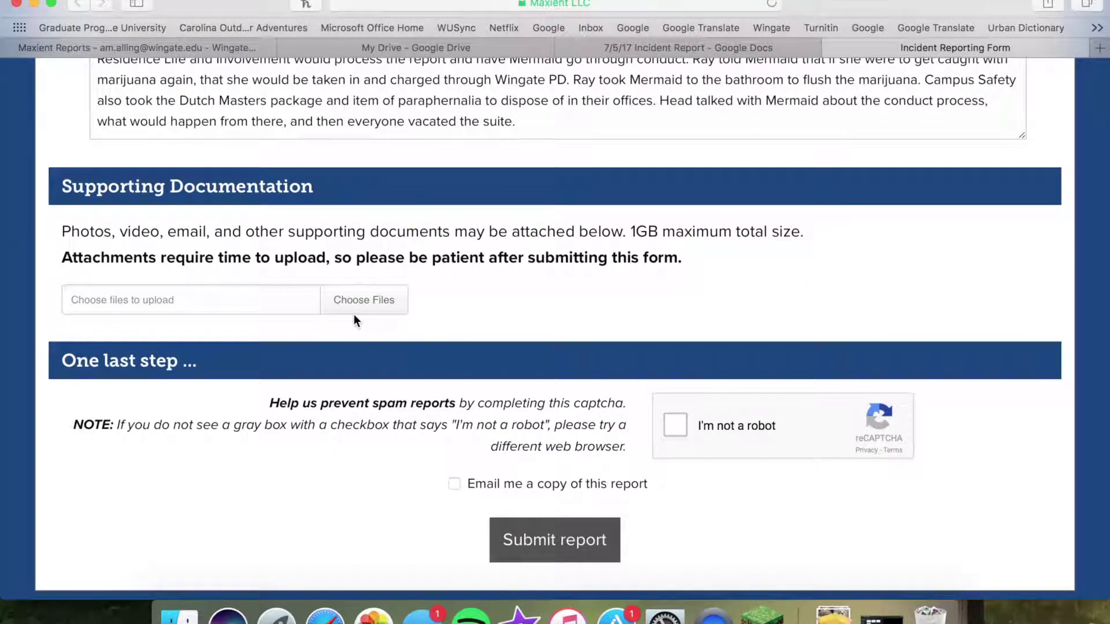
pyautogui.scroll(-1, 355, 316)
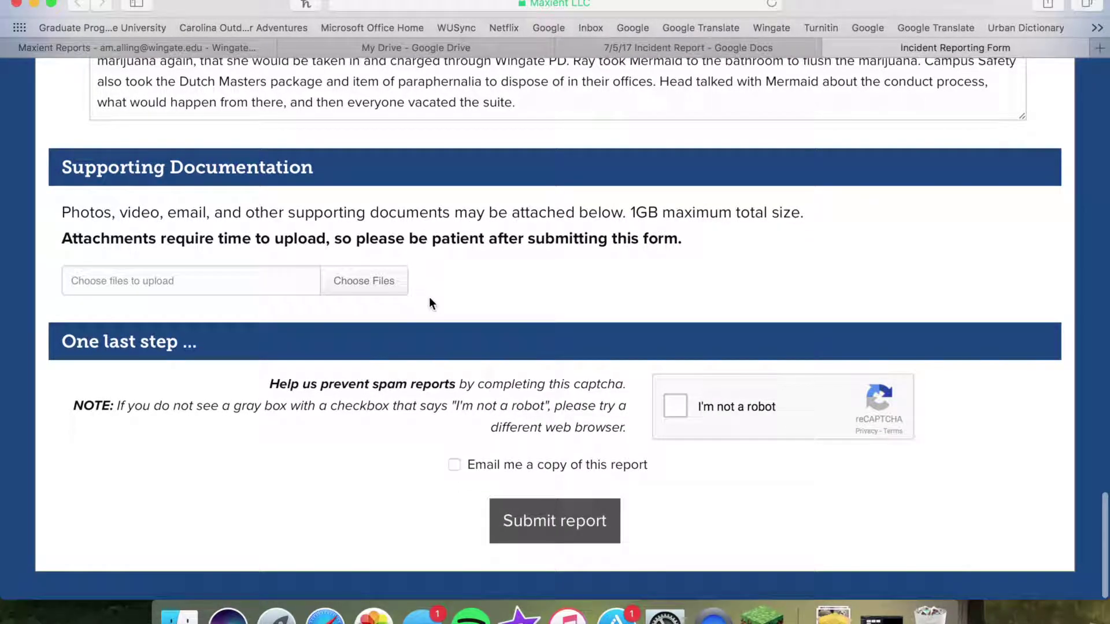
# Tick the 'I'm not a robot' reCAPTCHA box and look over the completed incident form's fields
pyautogui.click(667, 406)
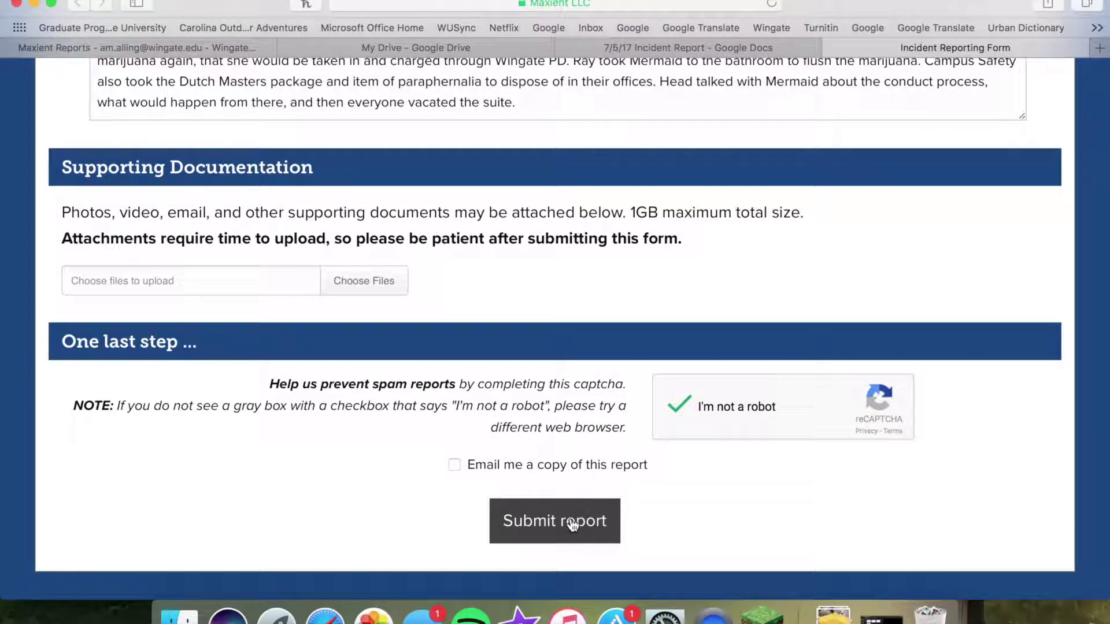
pyautogui.scroll(20, 572, 524)
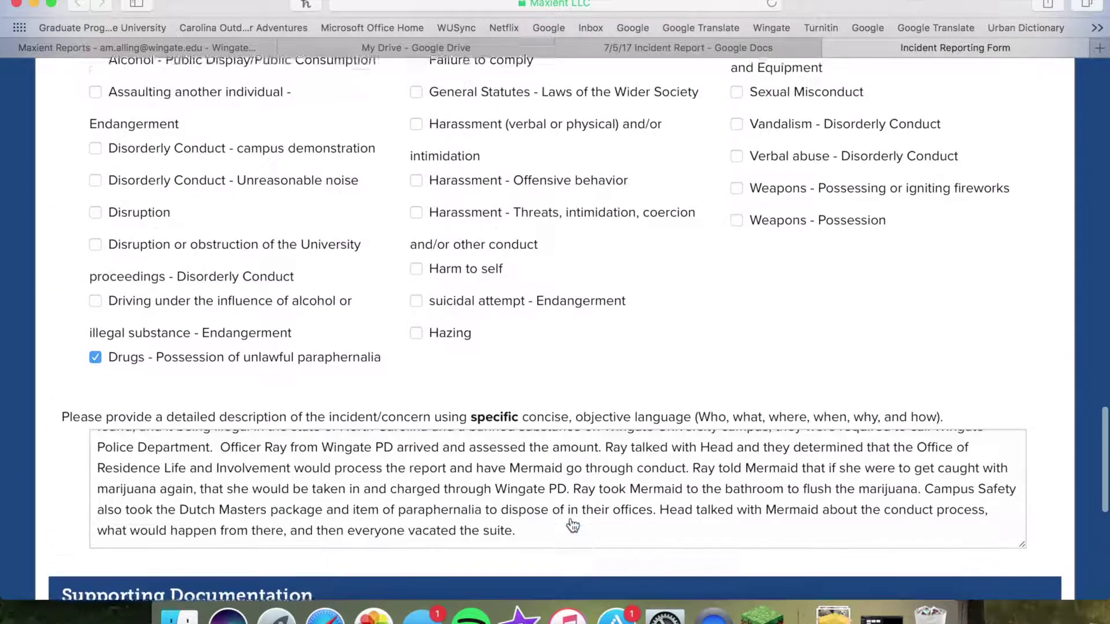
pyautogui.scroll(-8, 134, 256)
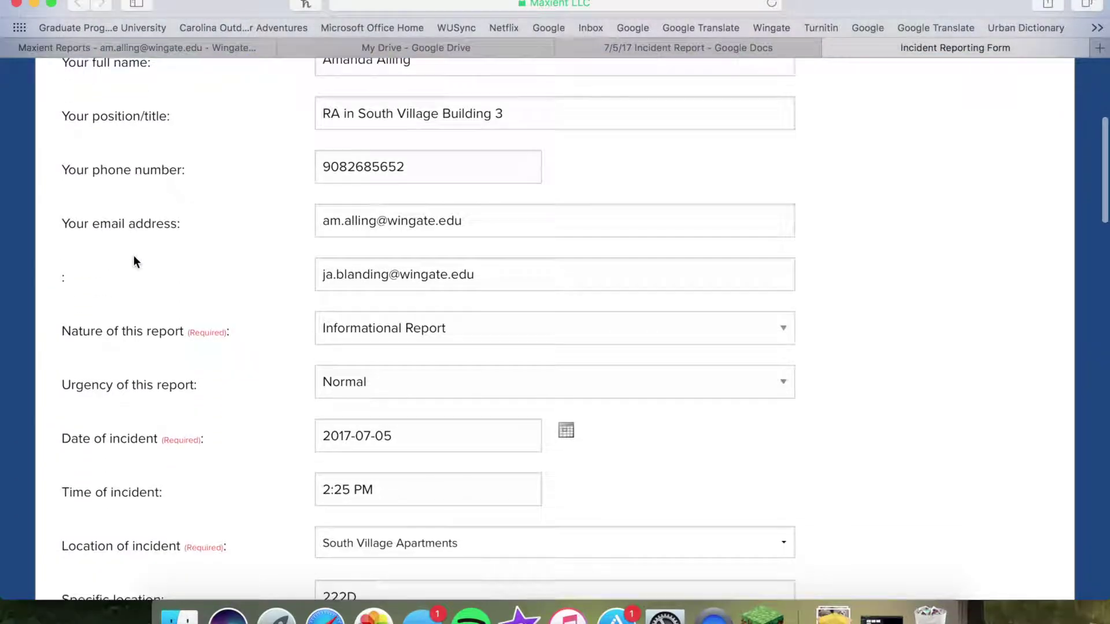
pyautogui.scroll(-8, 717, 312)
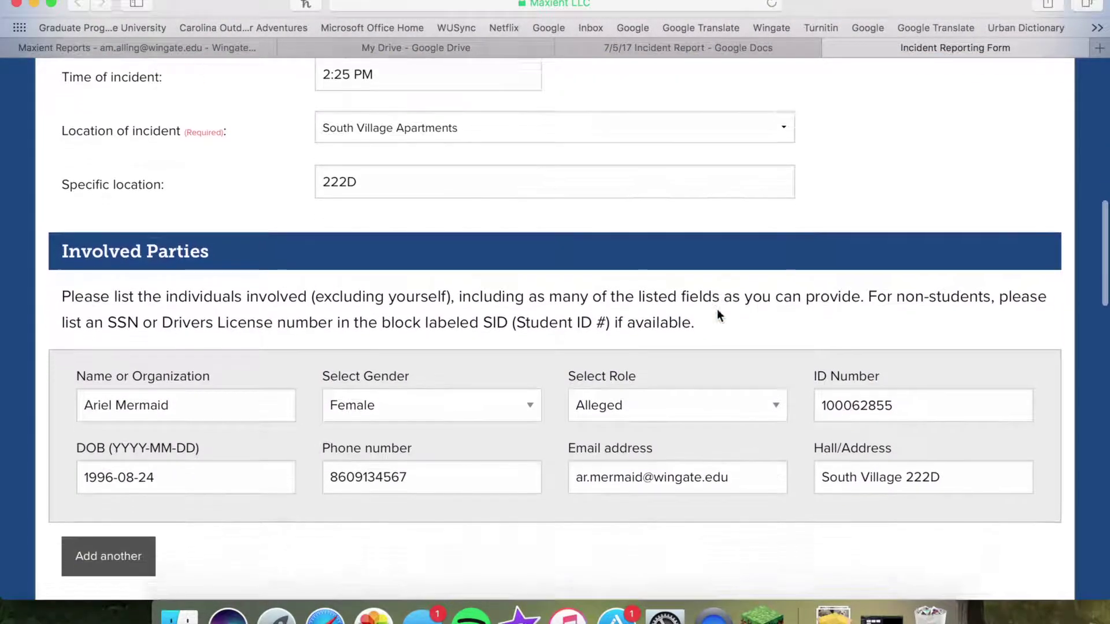
pyautogui.scroll(-15, 293, 476)
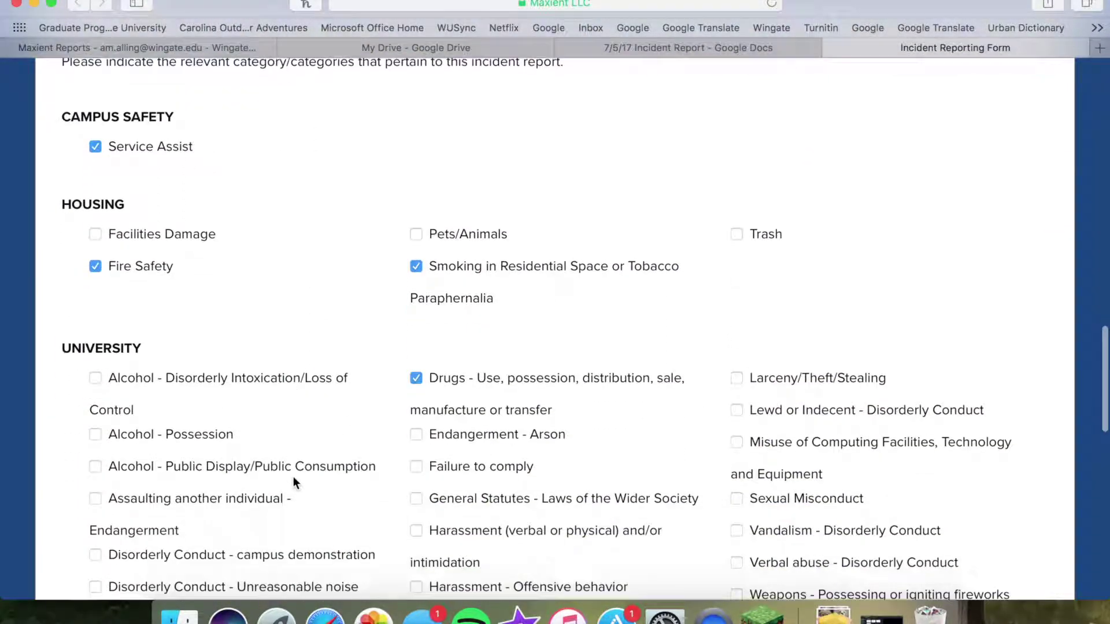
pyautogui.scroll(-10, 293, 477)
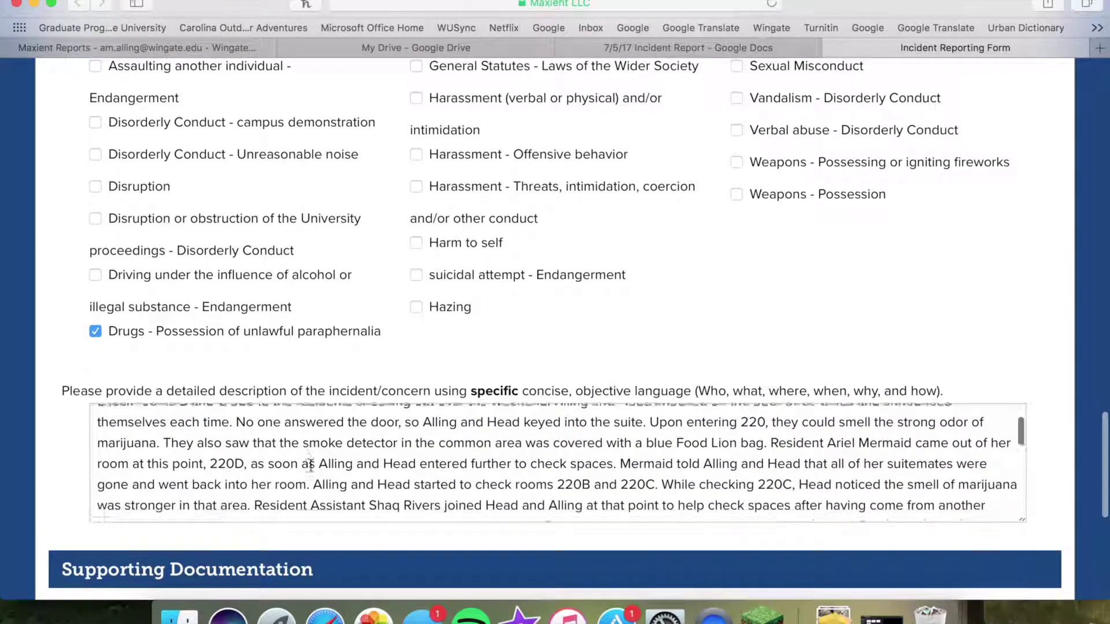